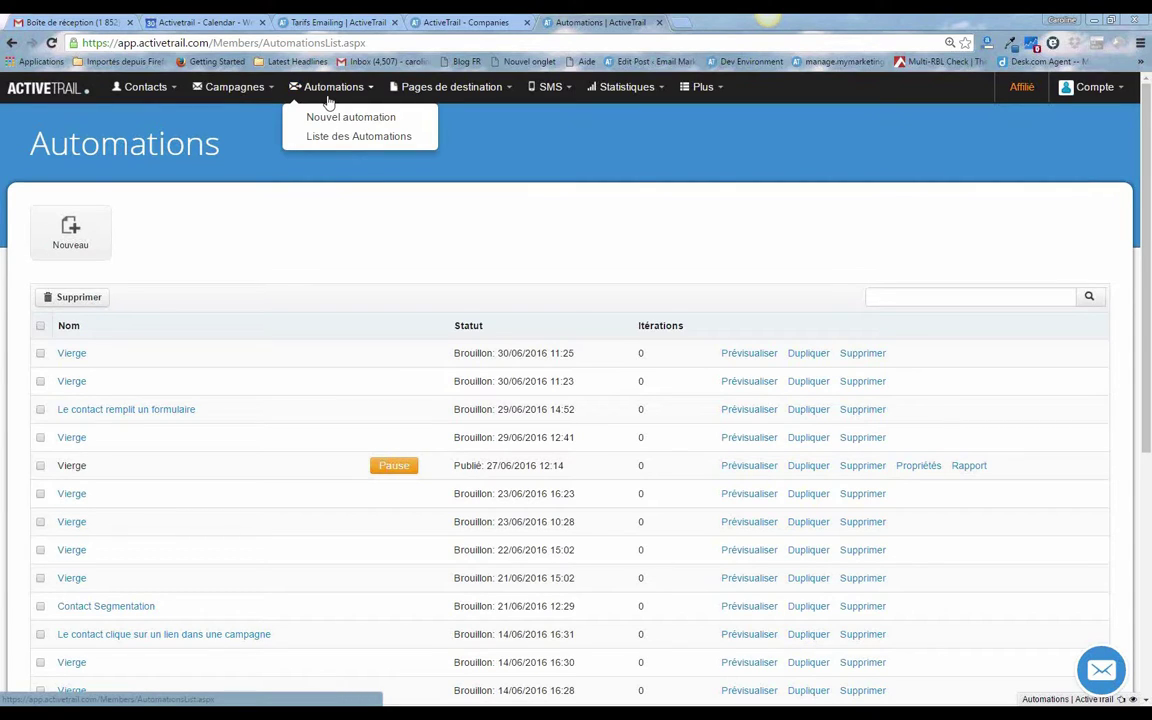
Create a new automation from the blank template and move its Démarrer block to the upper-left area of the canvas
left_click(330, 120)
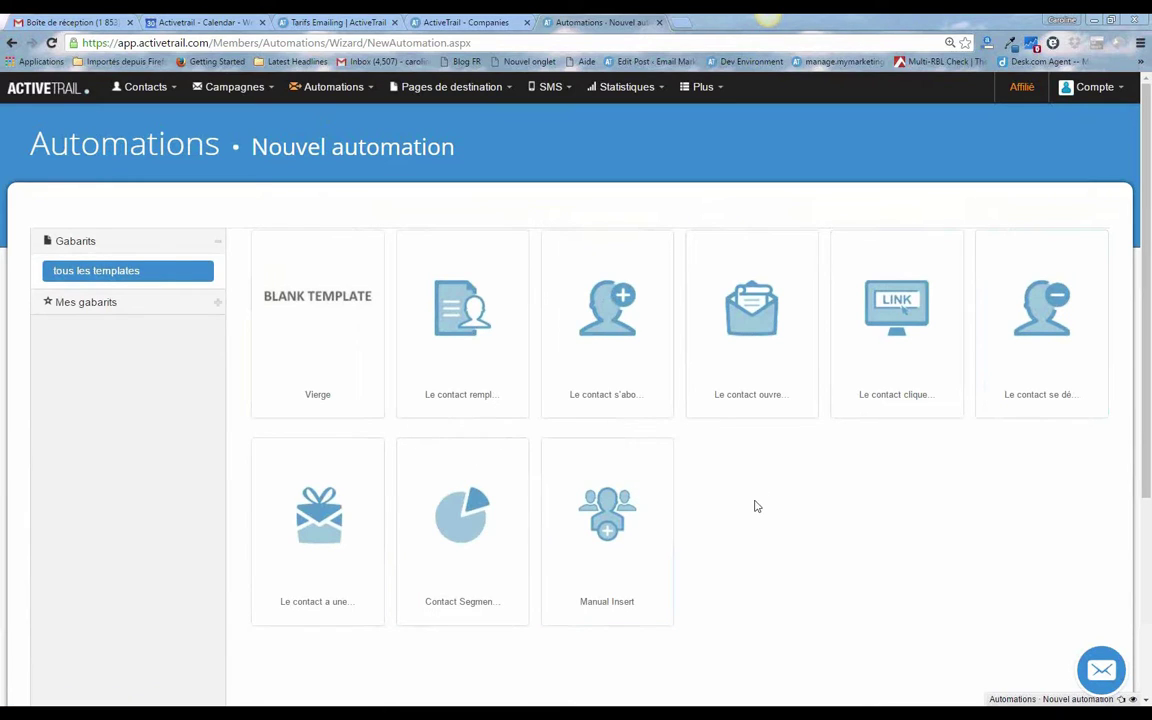
left_click(330, 304)
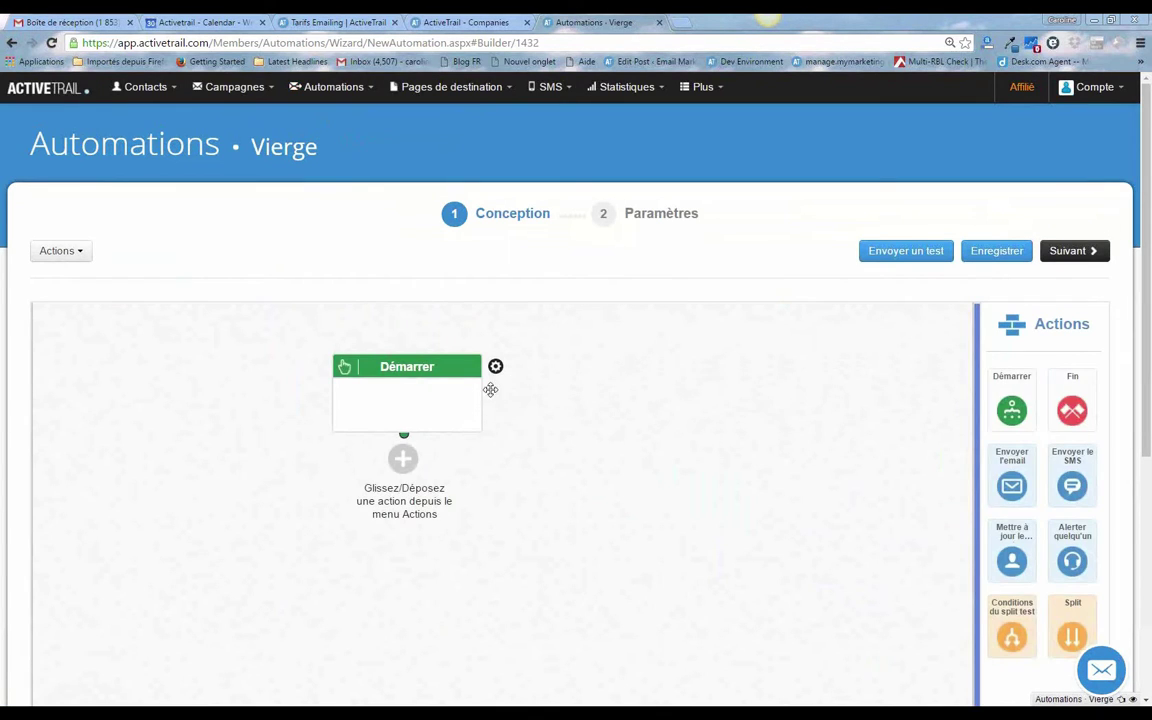
left_click_drag(406, 364, 154, 341)
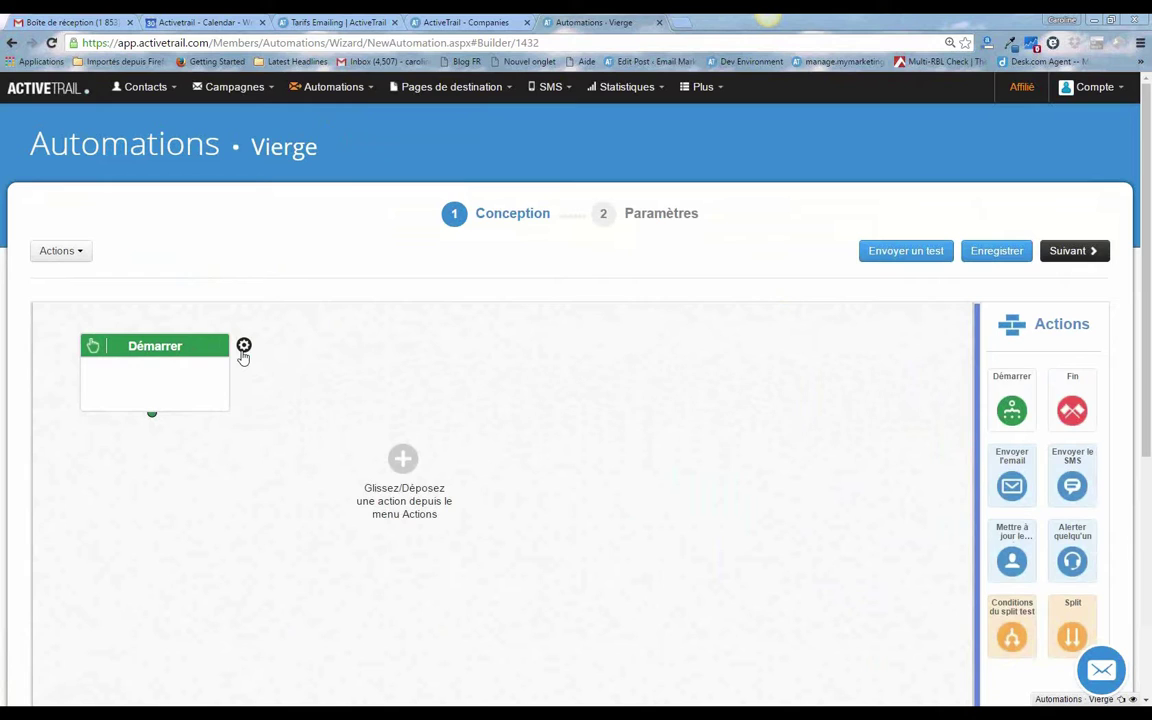
Set the Démarrer block to trigger when a contact fills in the form "test", save it, and shift the block slightly up
left_click(245, 348)
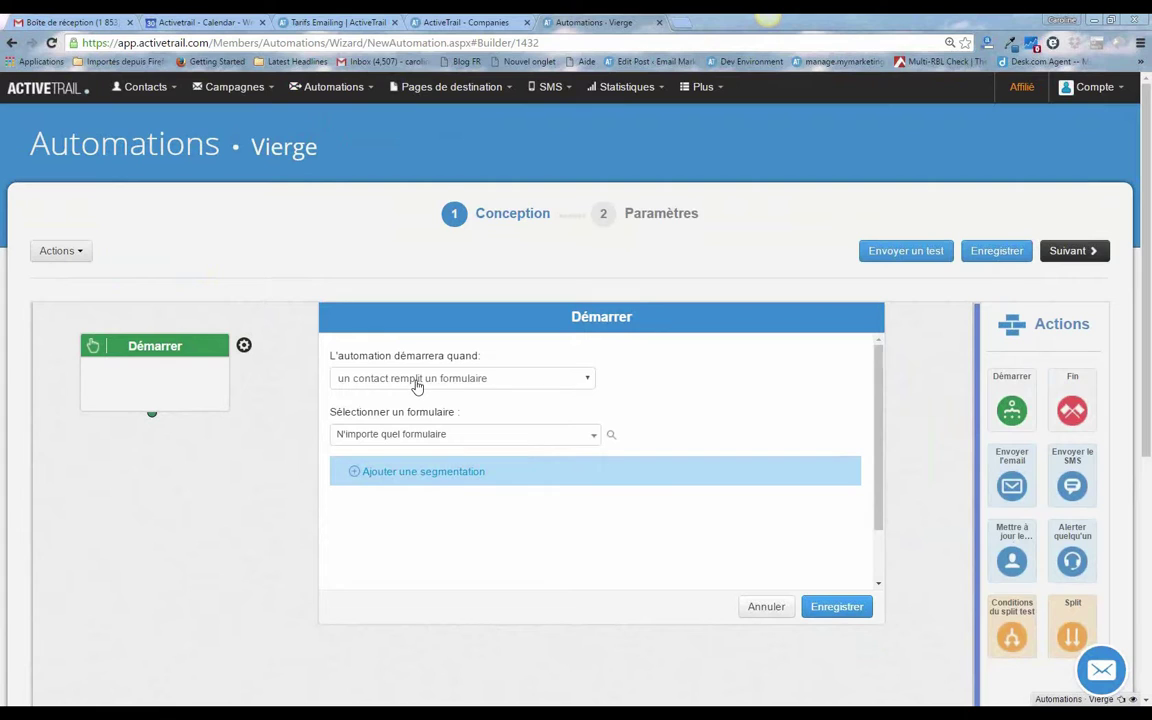
left_click(428, 437)
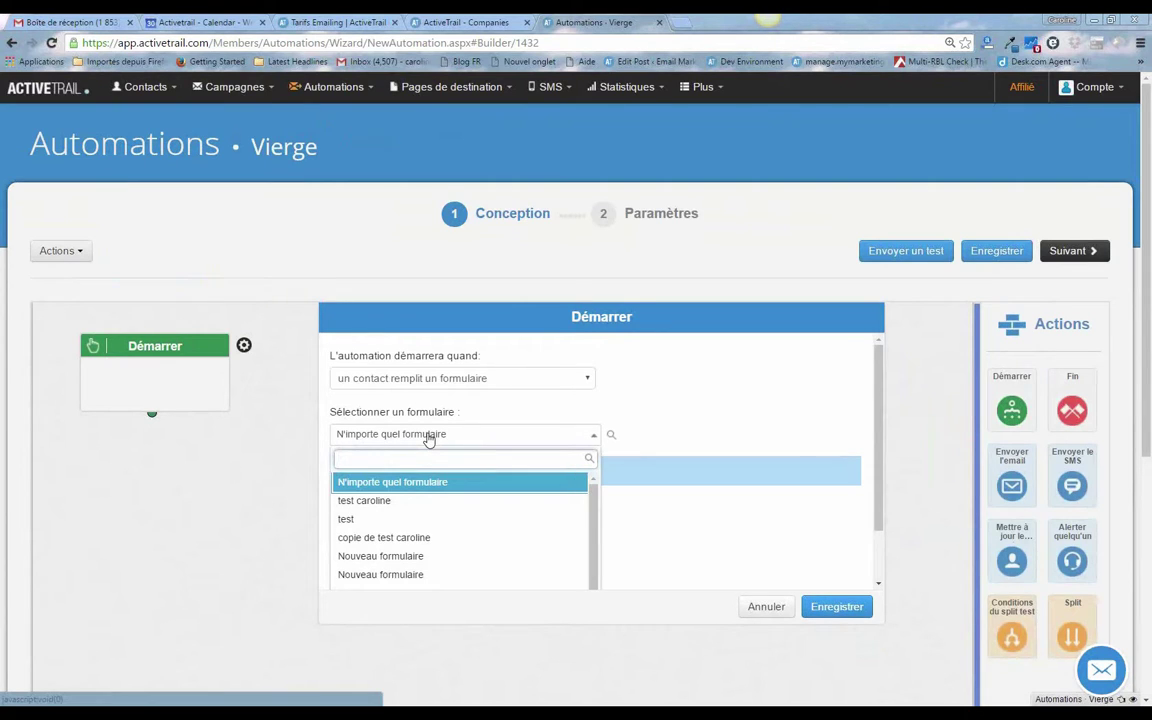
left_click(405, 520)
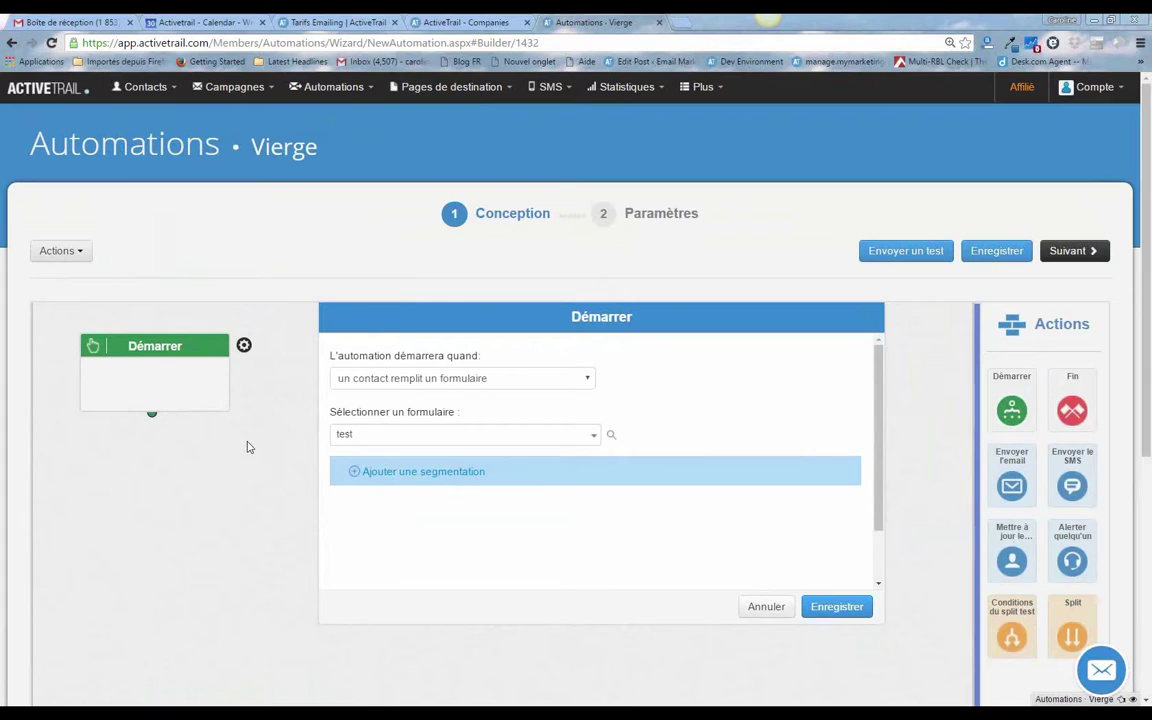
left_click(838, 606)
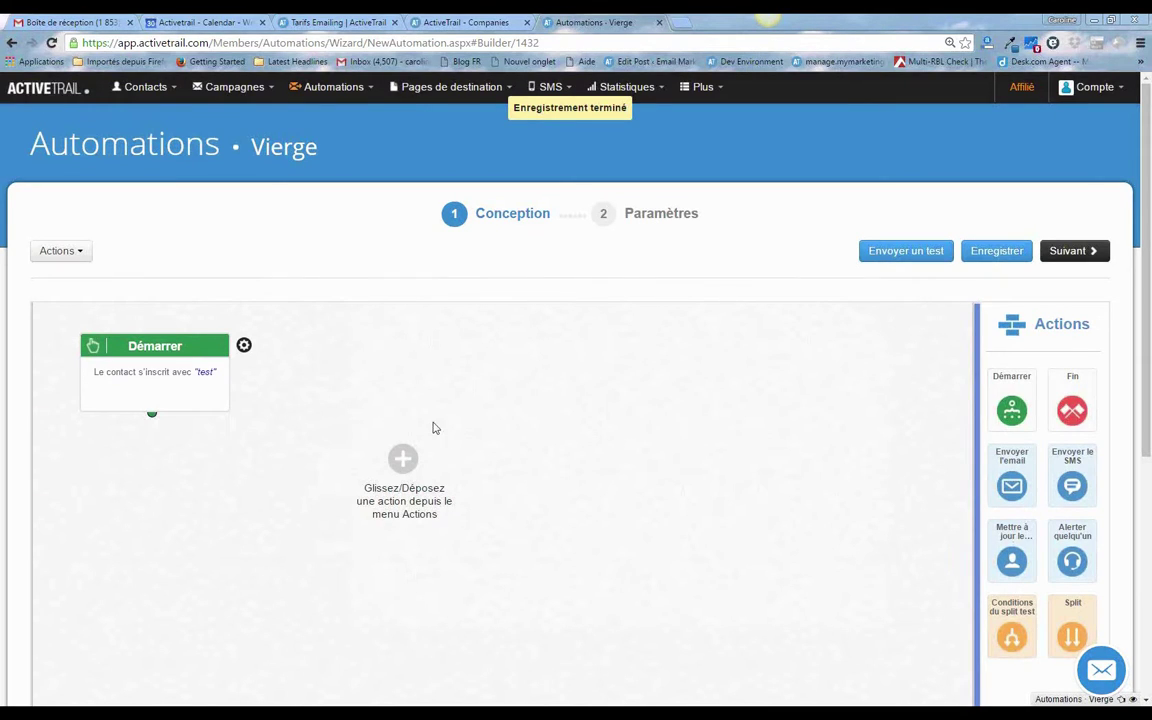
left_click_drag(193, 349, 190, 335)
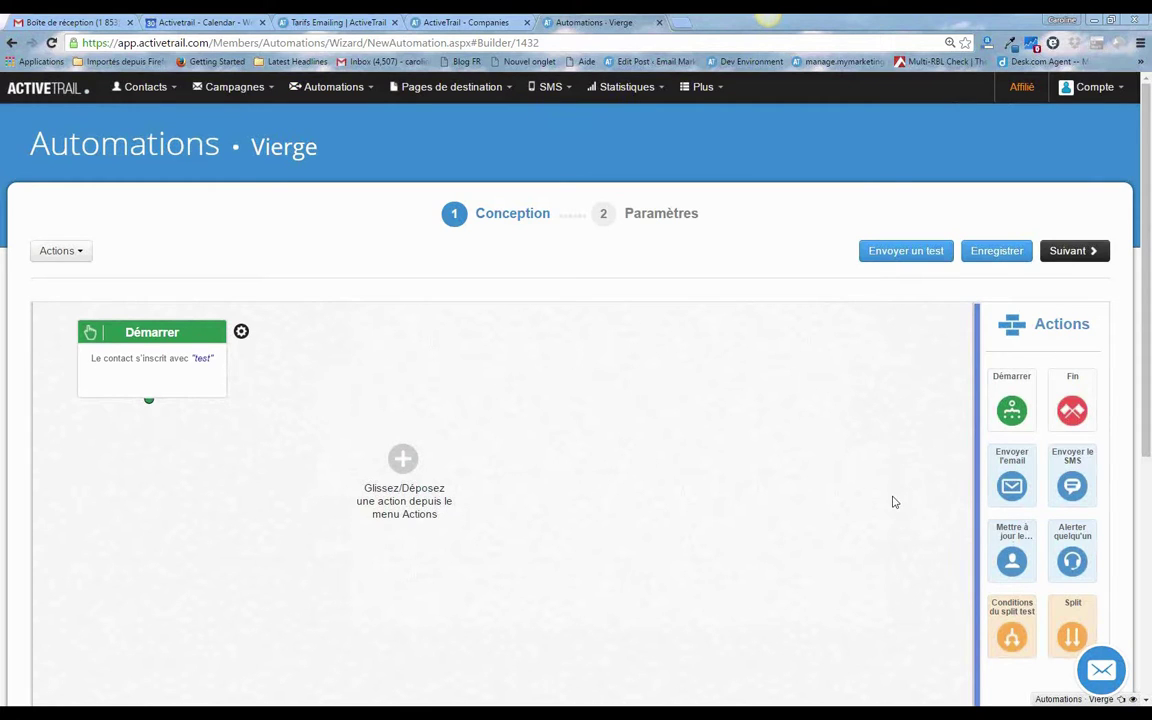
Add an Envoyer l'email action below Démarrer with campaign name "Bienvenue" and subject "Bienvenue [First Name]"
left_click_drag(1020, 480, 153, 462)
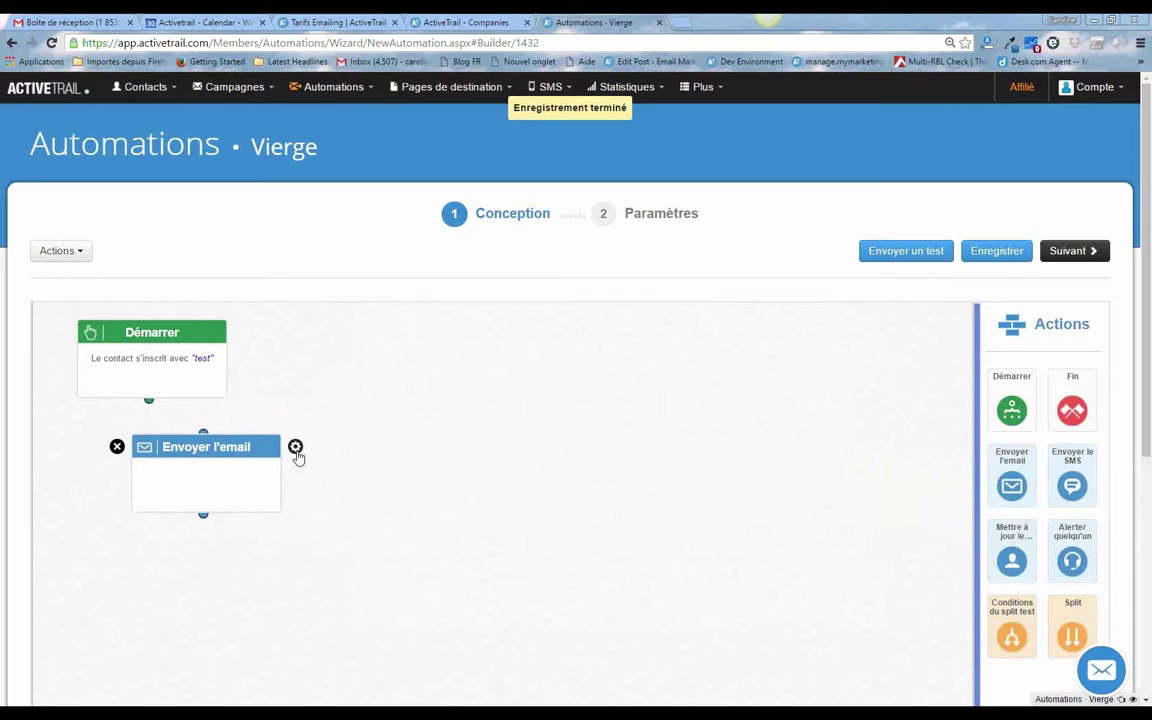
left_click(295, 447)
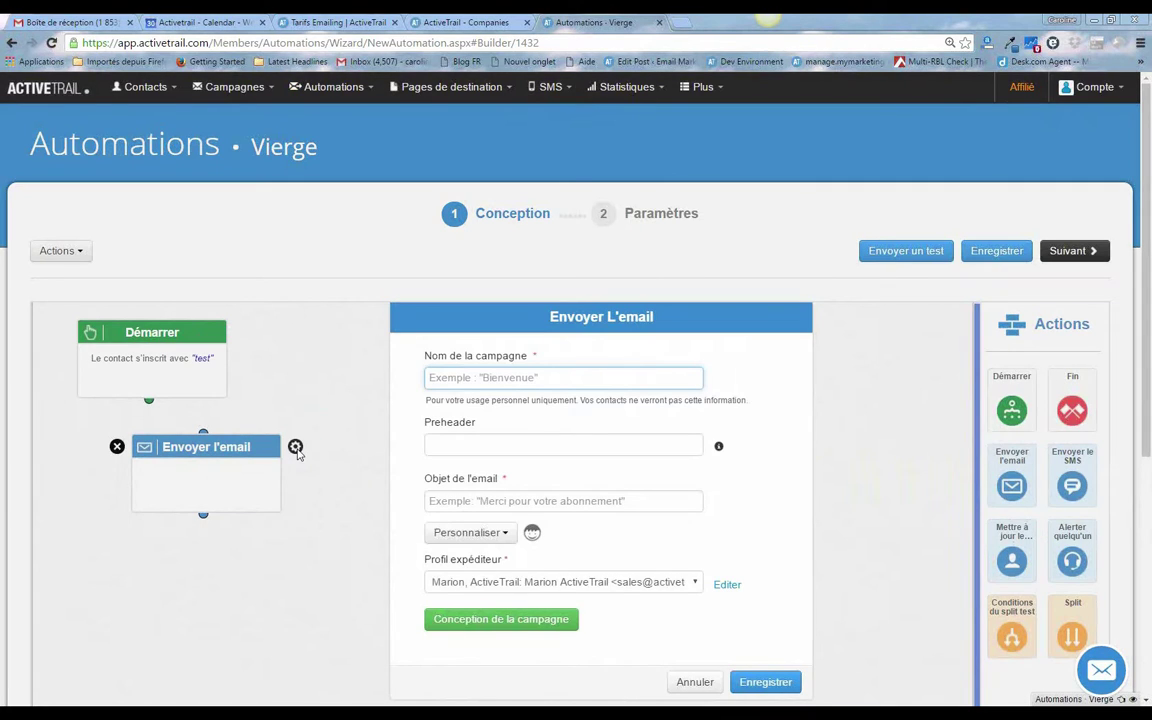
type("Bienvenue")
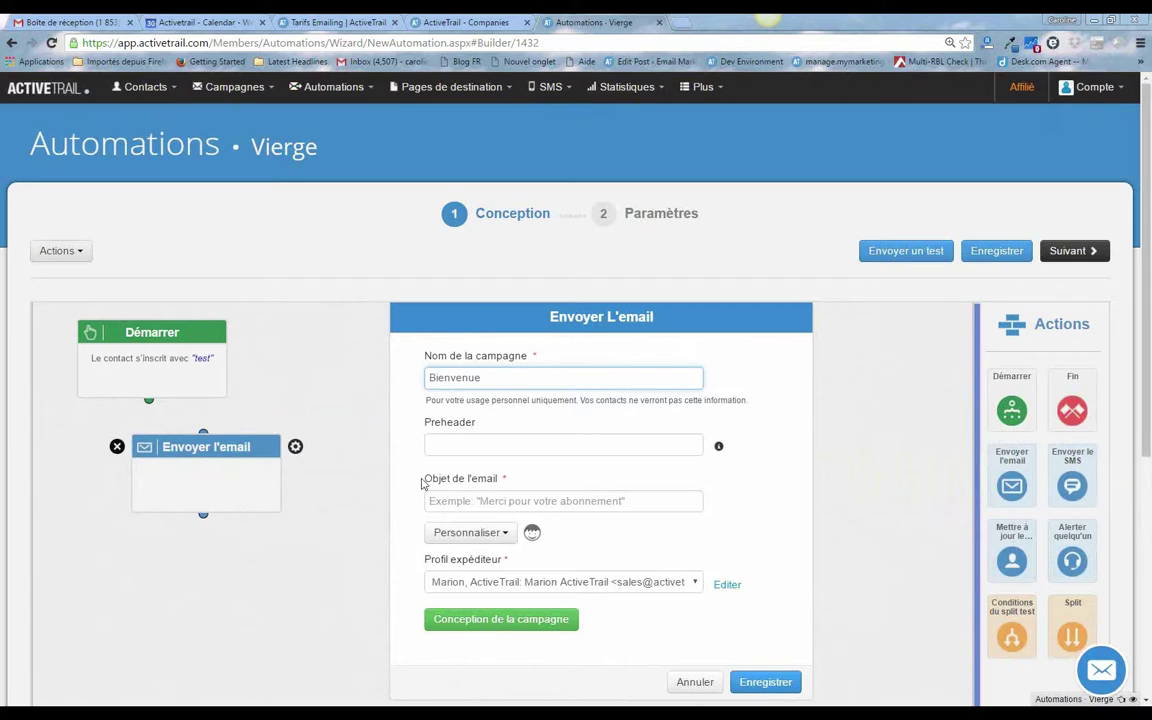
left_click(487, 502)
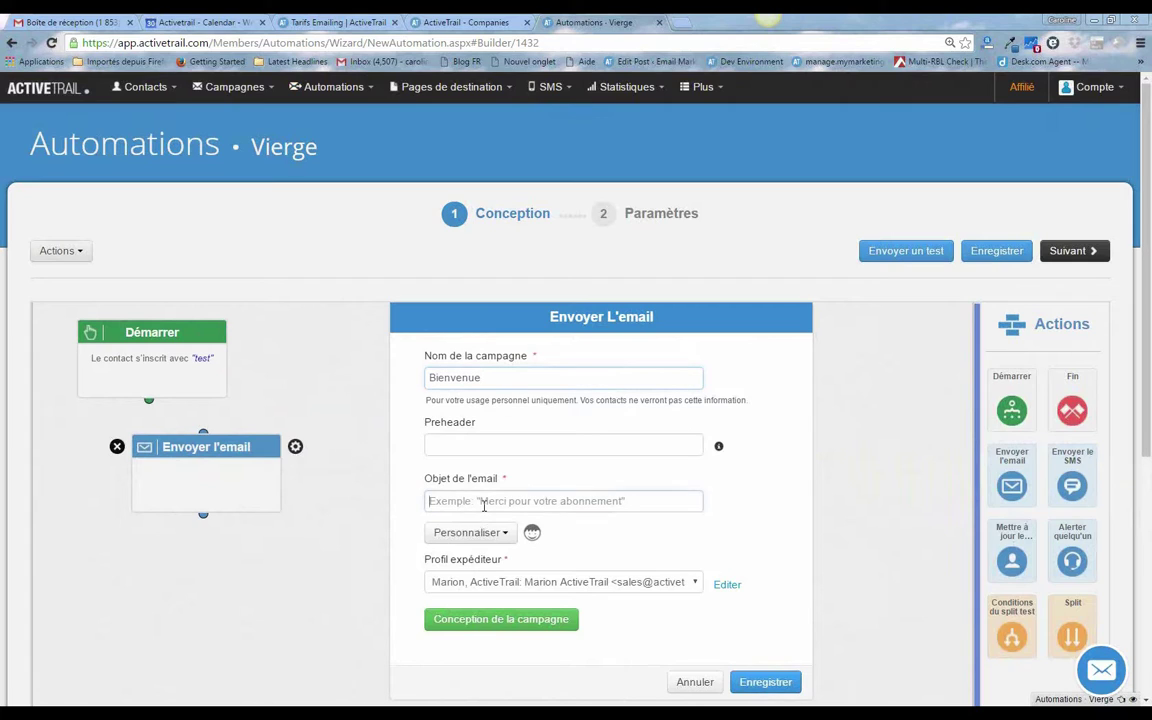
type("Bienvenue")
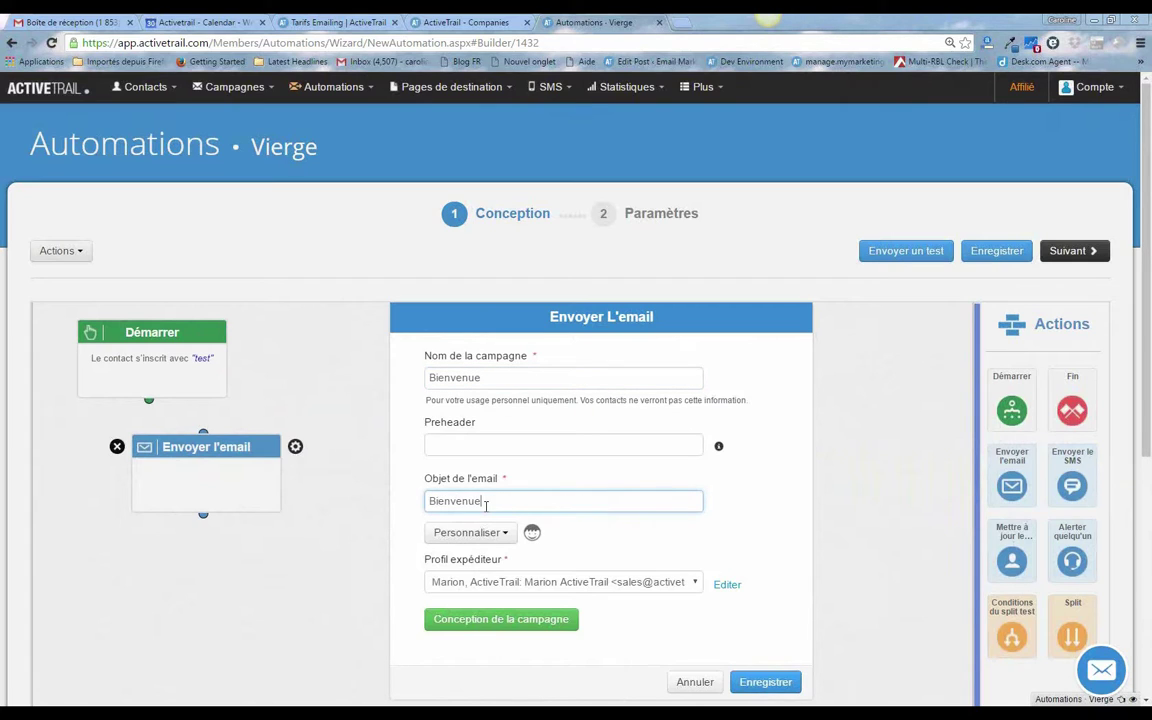
left_click(489, 532)
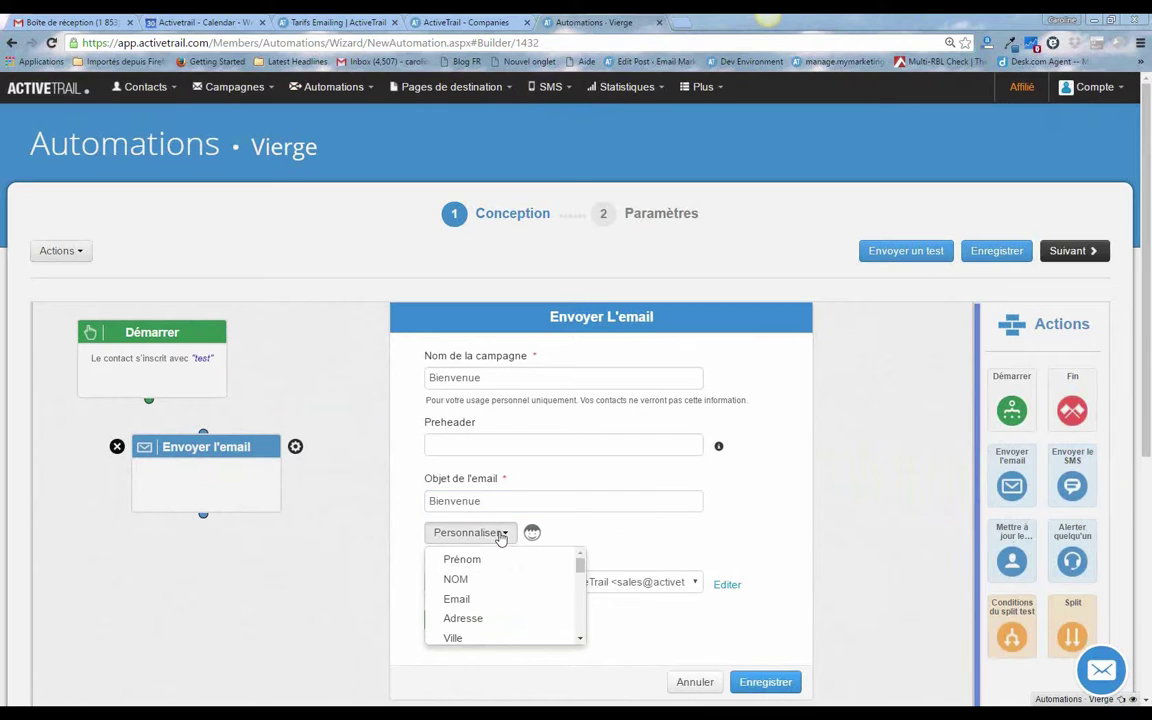
left_click(500, 561)
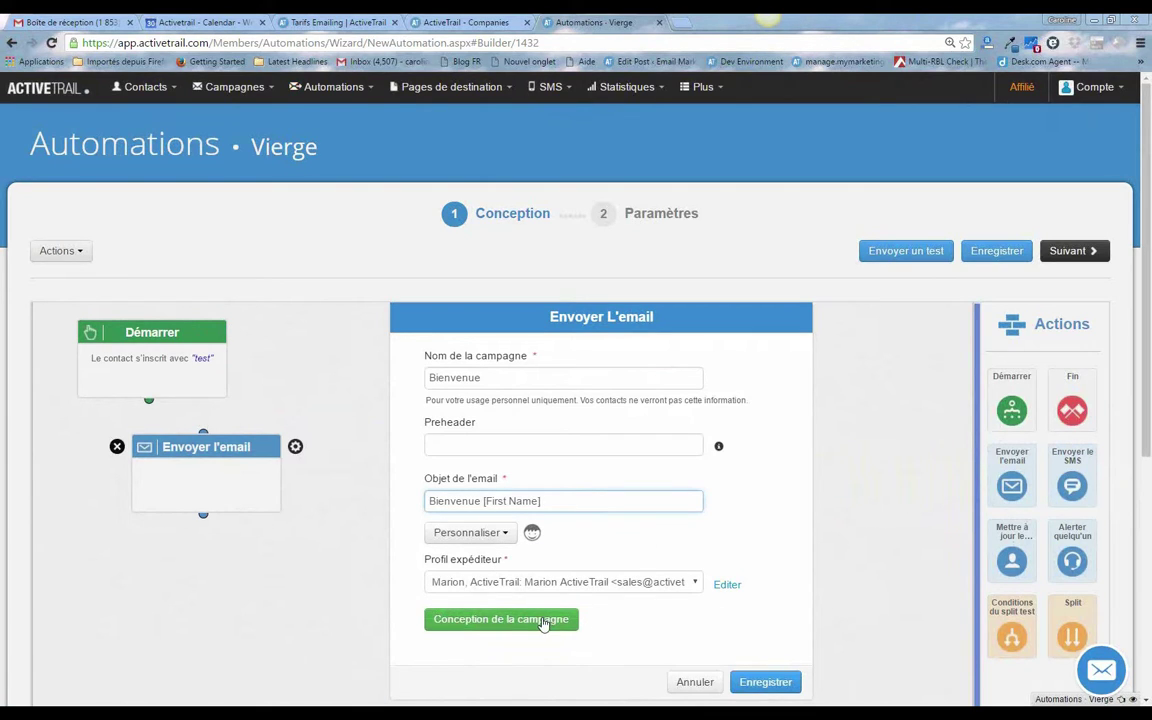
Design the Bienvenue campaign with the saved Announcement template, finish the design, and close the email settings
left_click(541, 621)
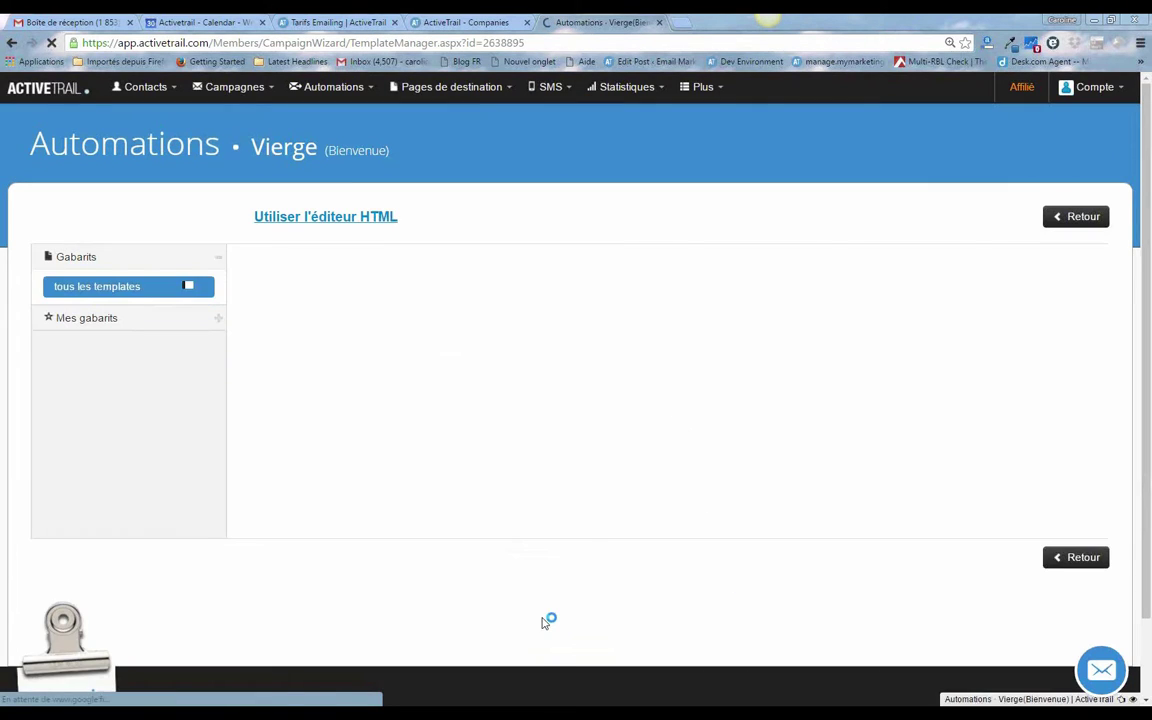
left_click(98, 322)
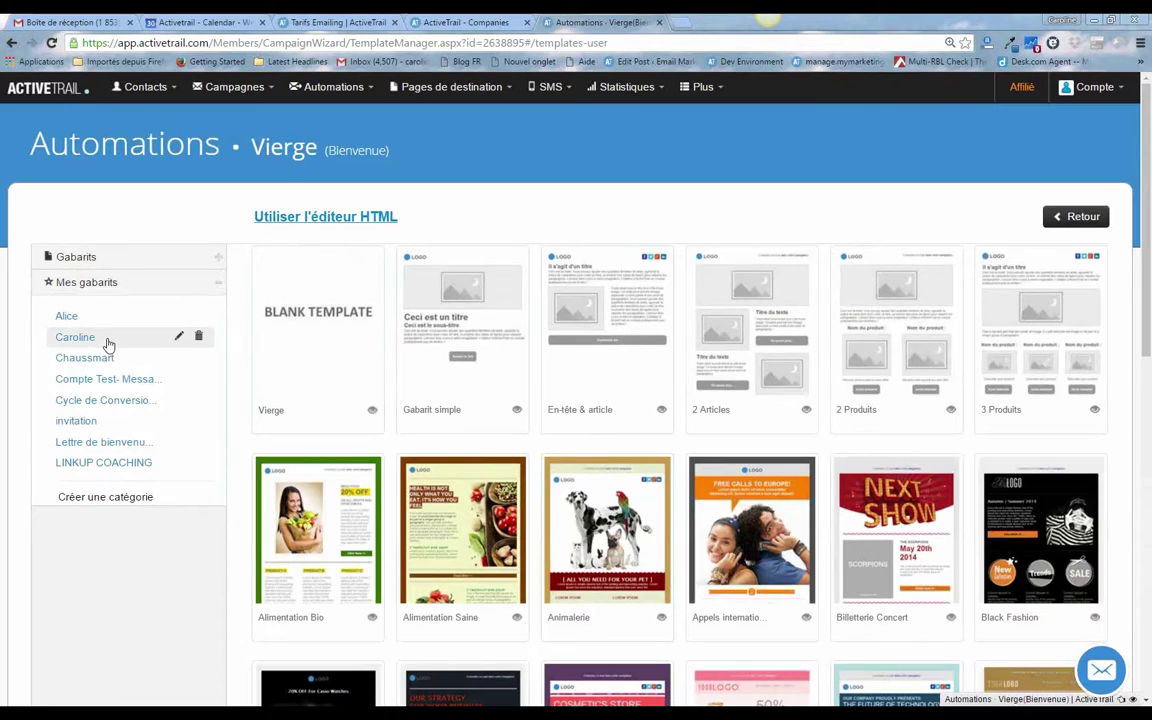
left_click(107, 341)
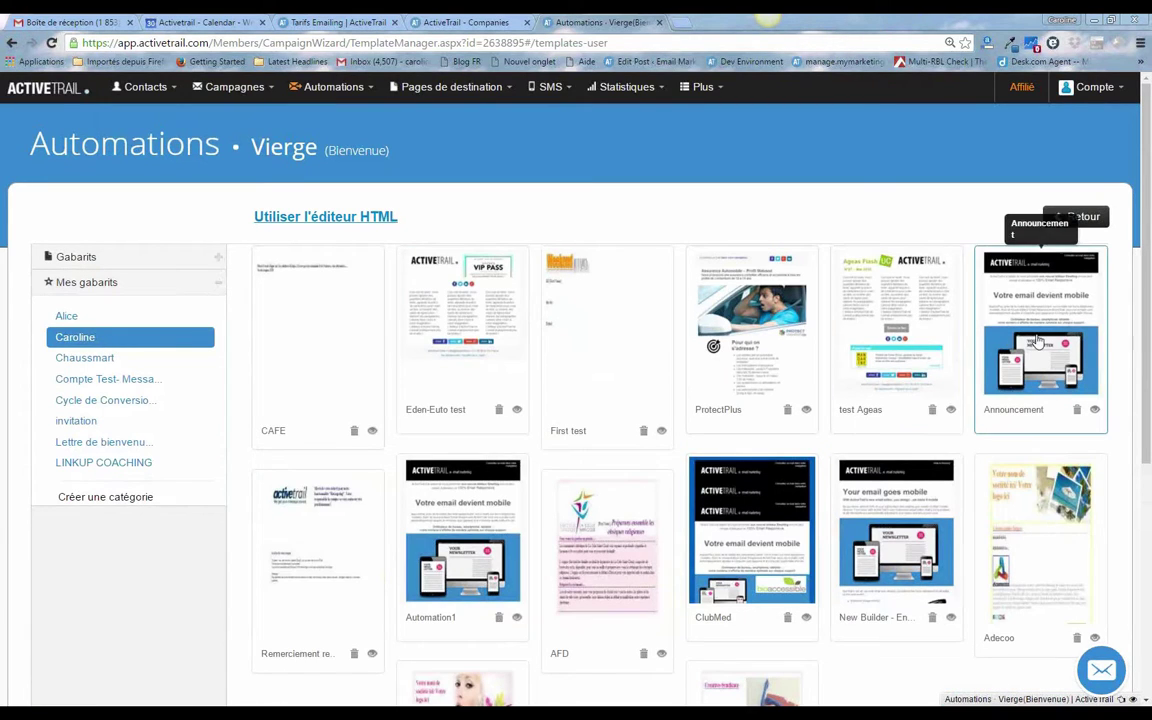
left_click(1038, 342)
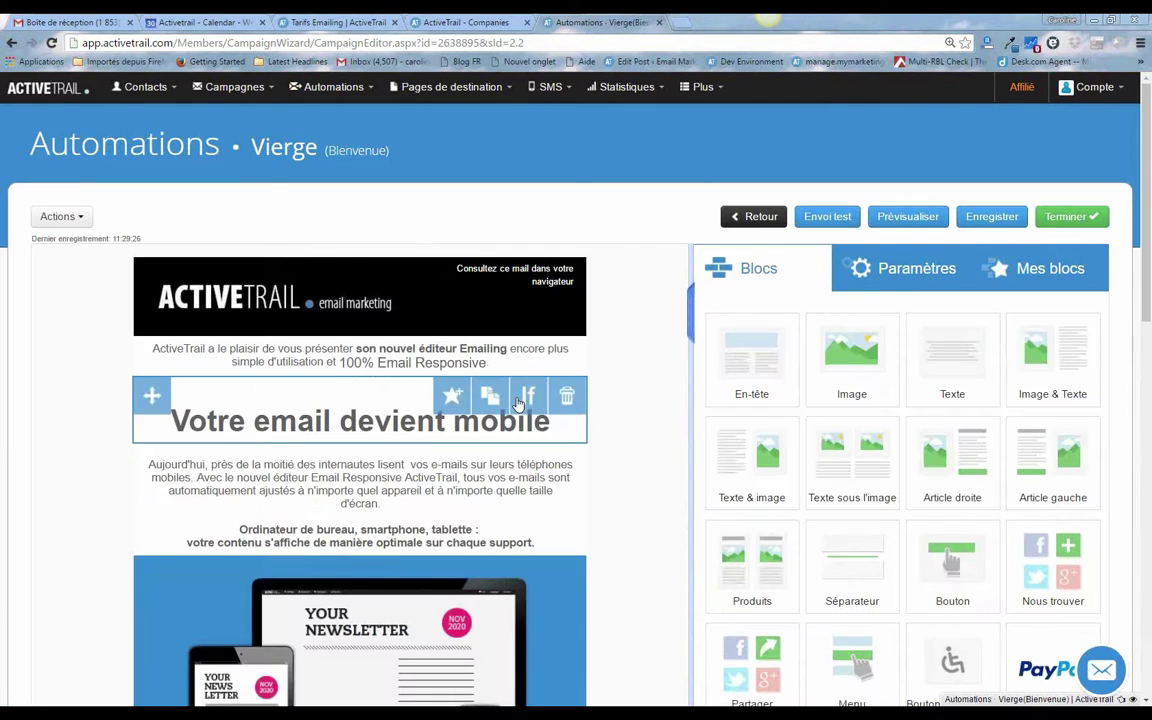
left_click(1066, 218)
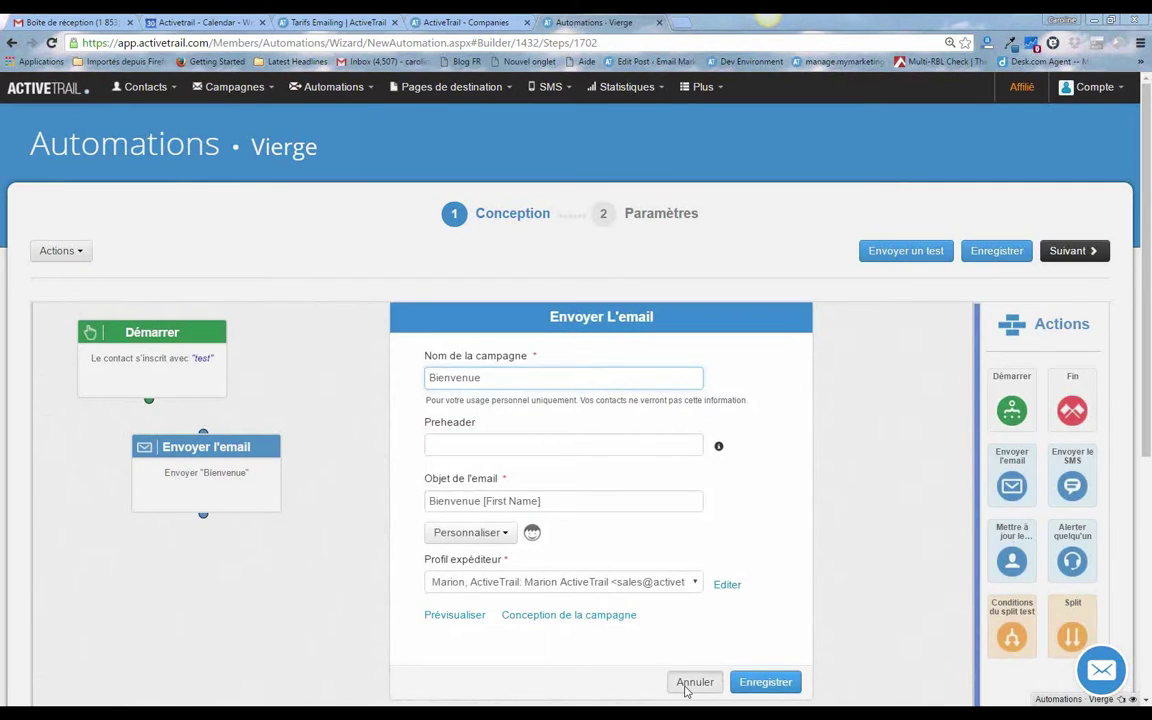
left_click(689, 680)
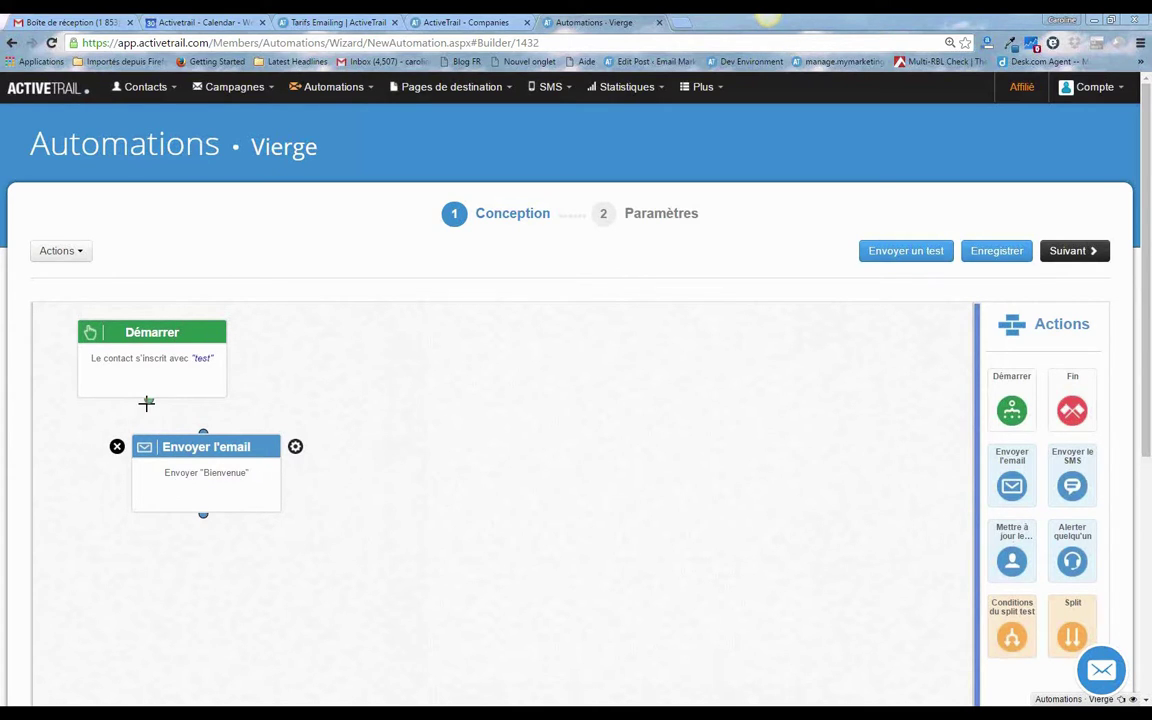
Connect the Démarrer block to the Envoyer l'email block and save a delay of 1 minute on the link
left_click_drag(147, 402, 200, 424)
left_click(207, 414)
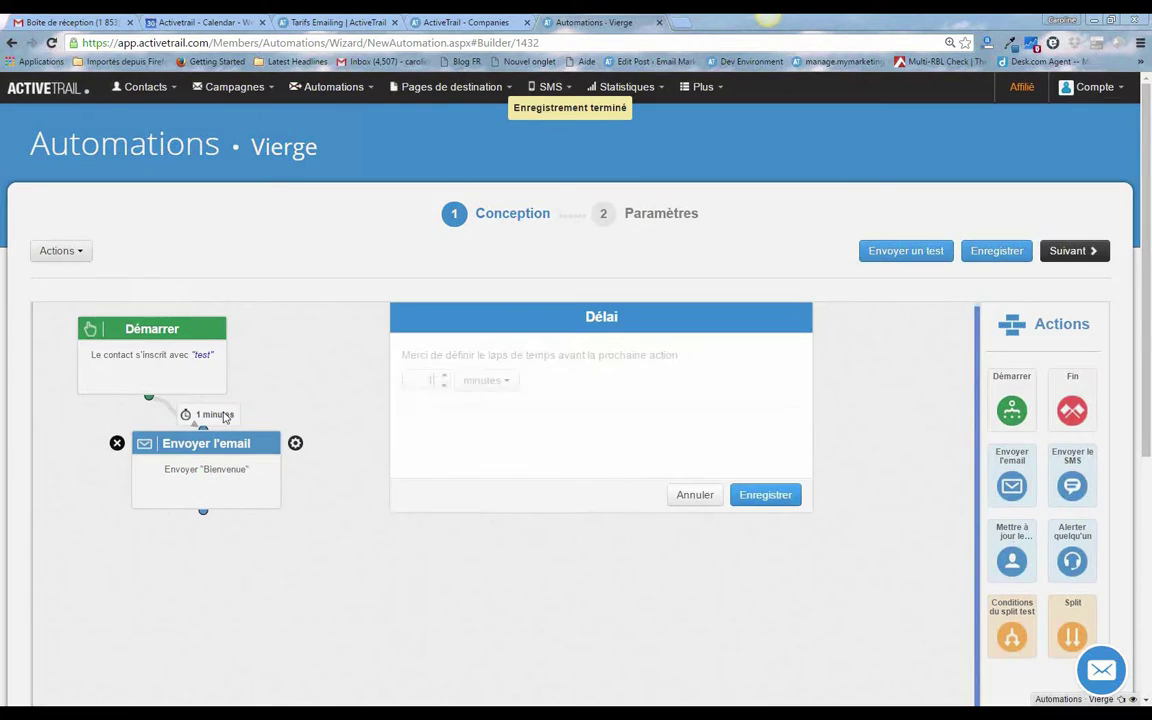
left_click(460, 386)
left_click(488, 386)
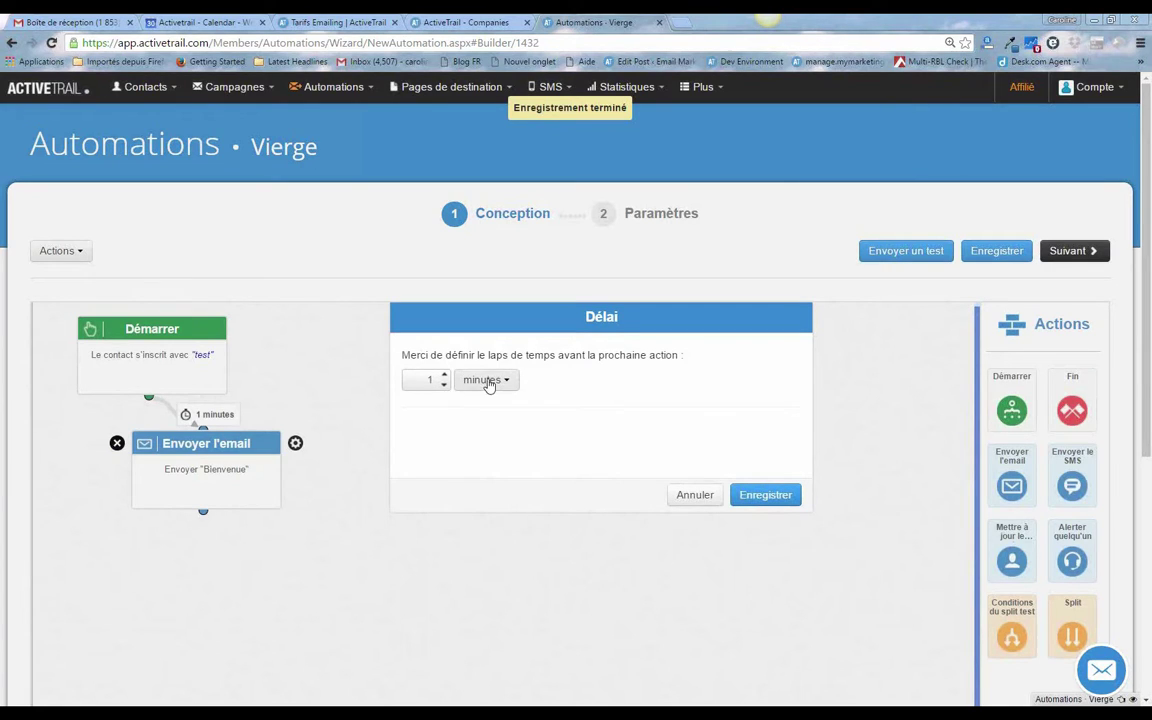
left_click(484, 386)
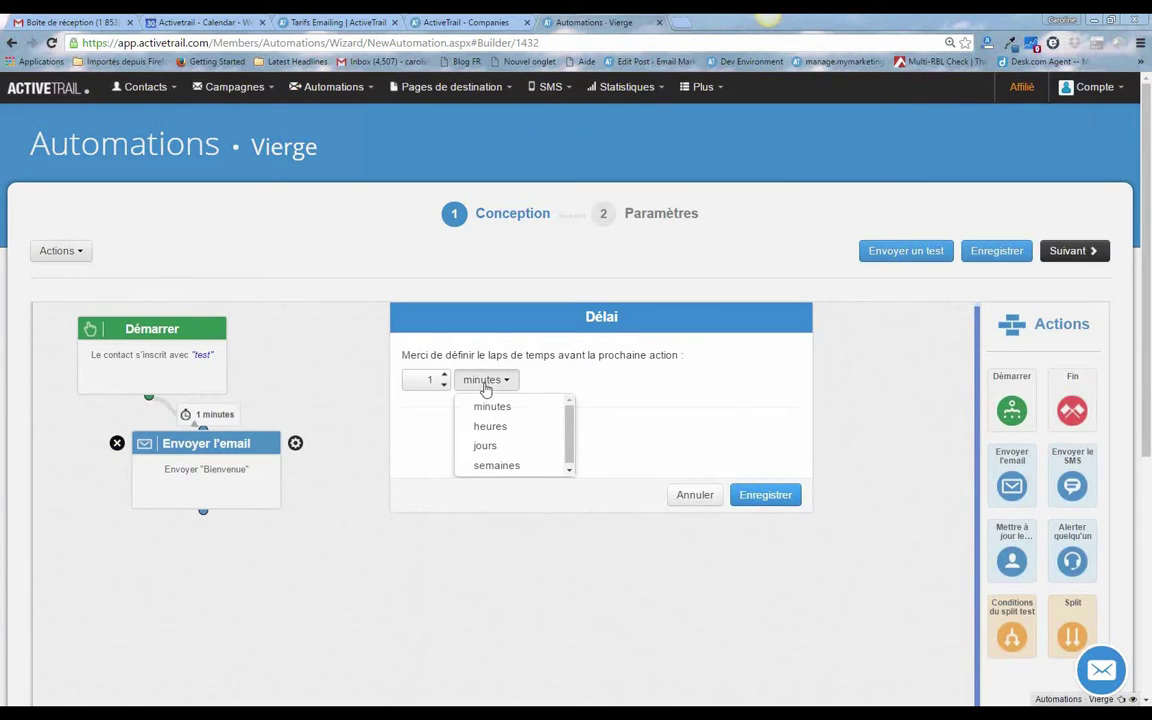
left_click(653, 396)
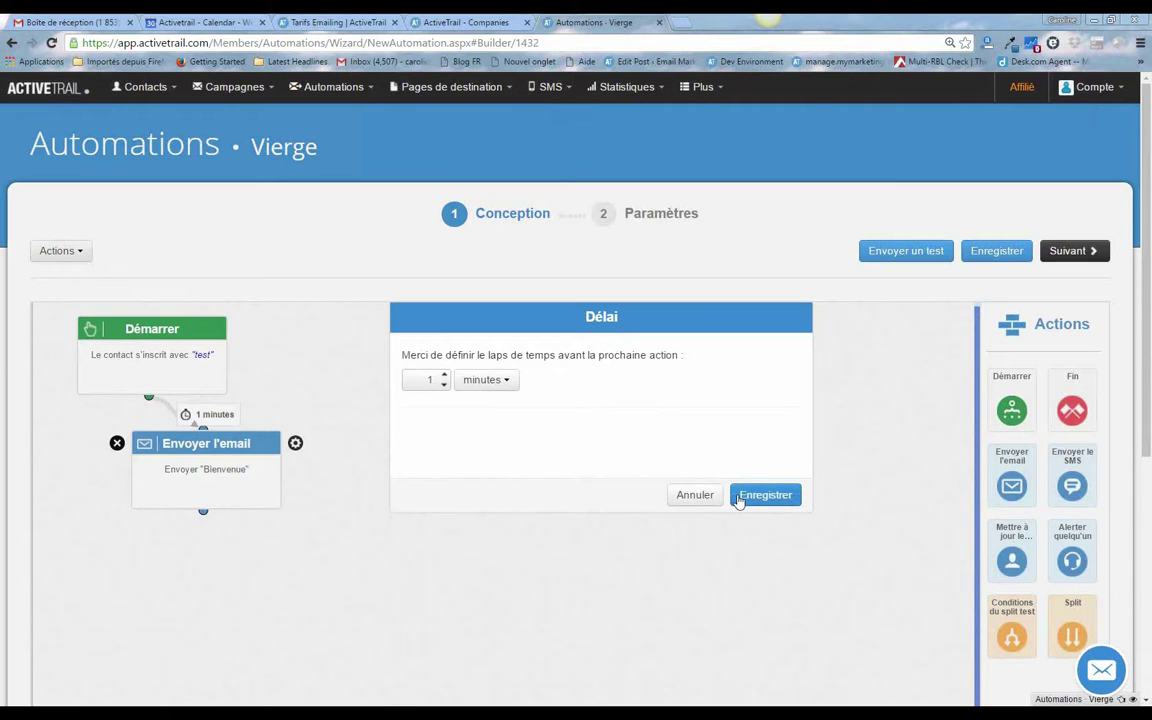
left_click(760, 495)
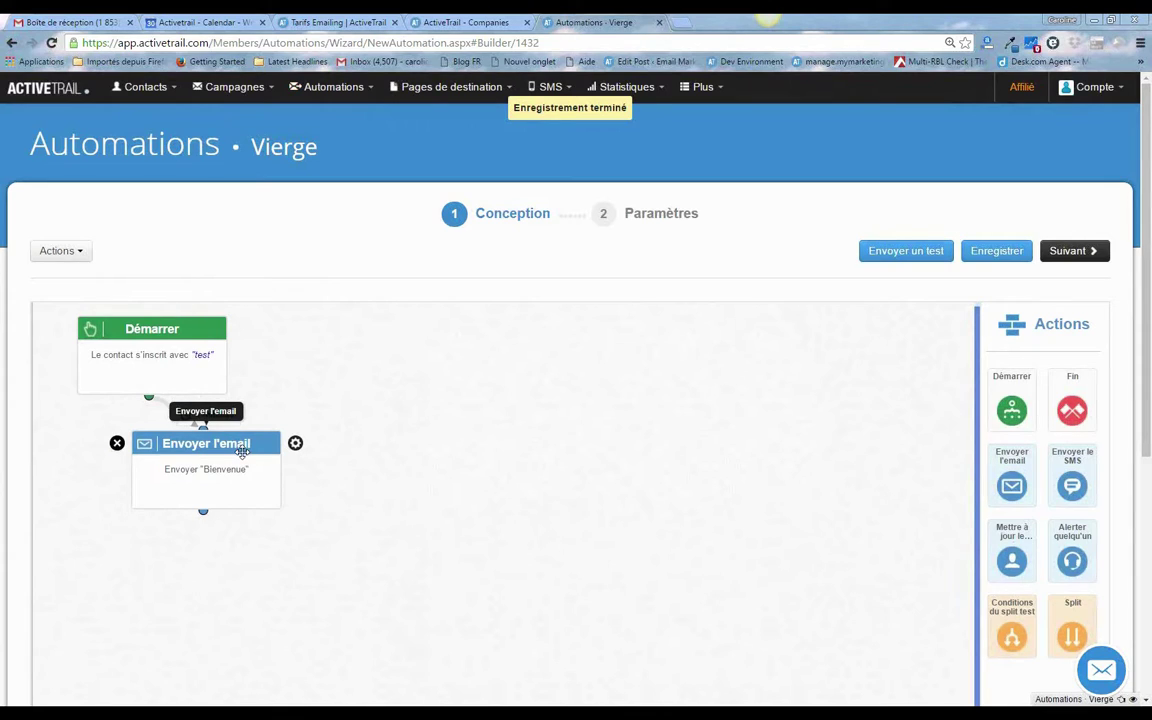
Move the Envoyer l'email block further right on the canvas and add a Conditions du split test block beneath it
left_click_drag(240, 437, 303, 430)
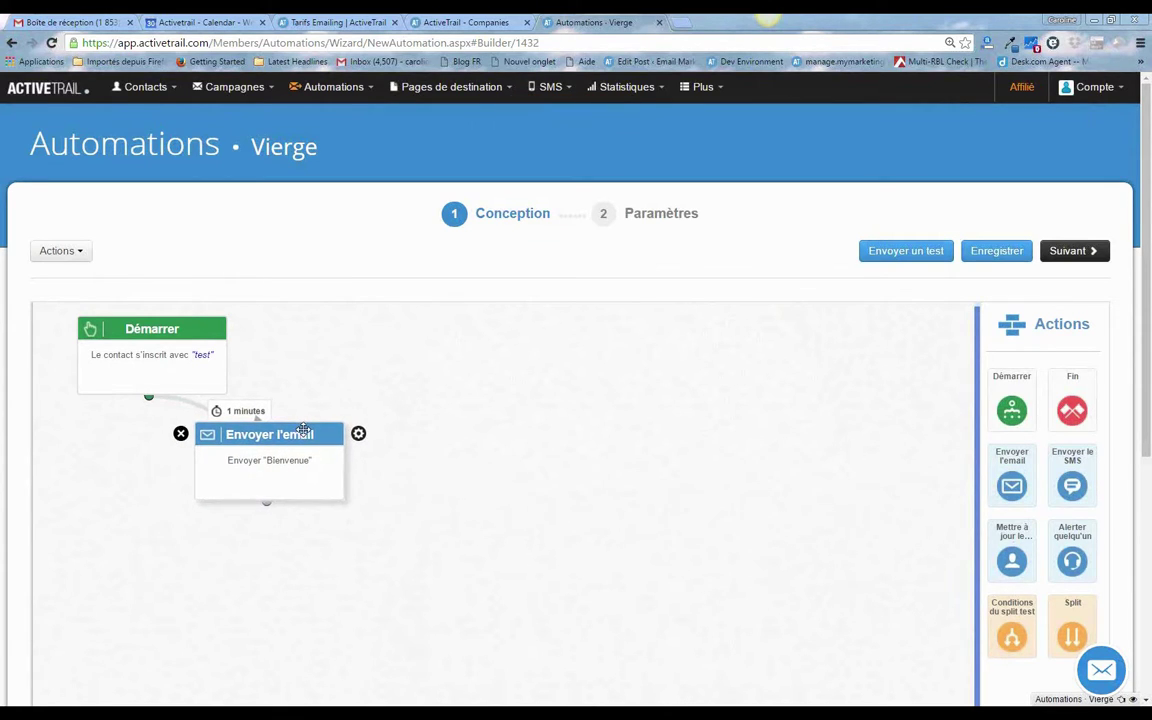
scroll(509, 448, "down", 1)
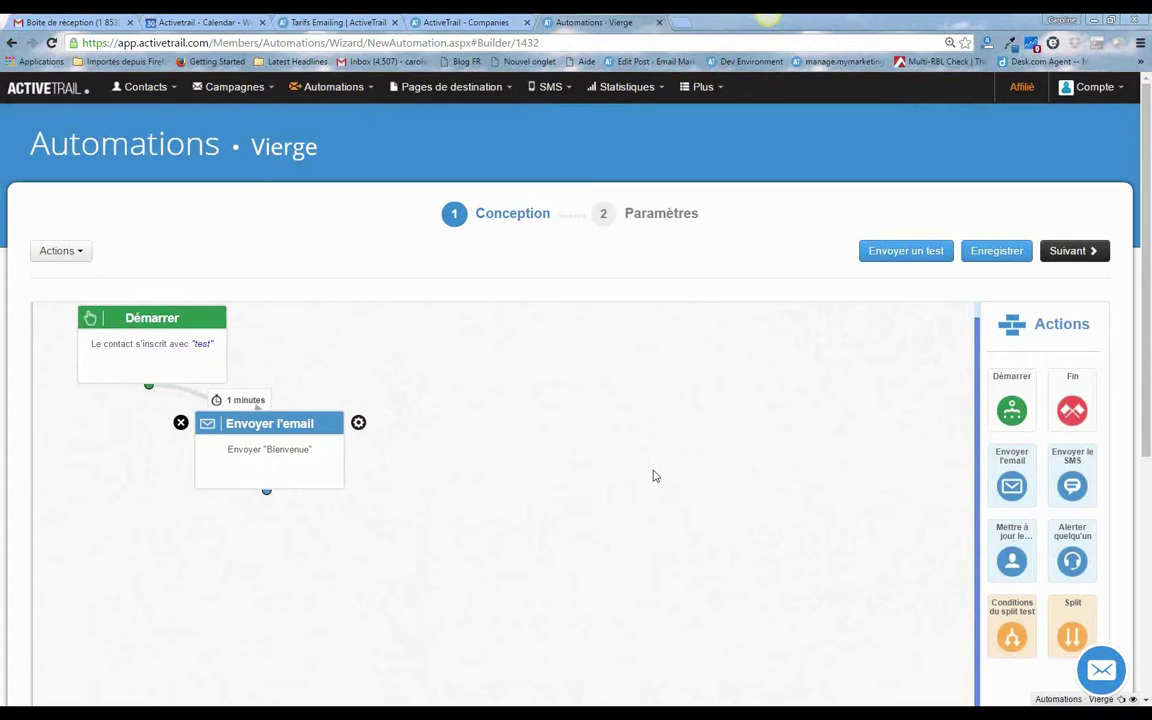
left_click_drag(1022, 638, 210, 562)
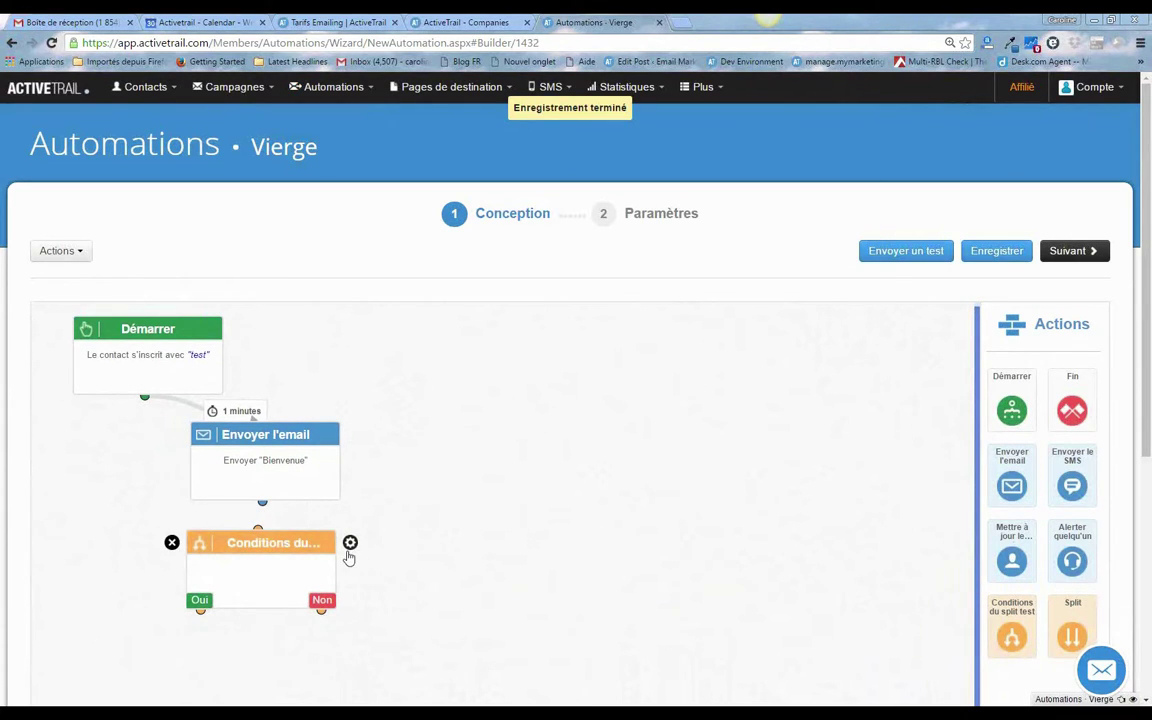
Open the settings of the Conditions du split test block and look through the Info, Groupe and Date condition types
left_click(349, 549)
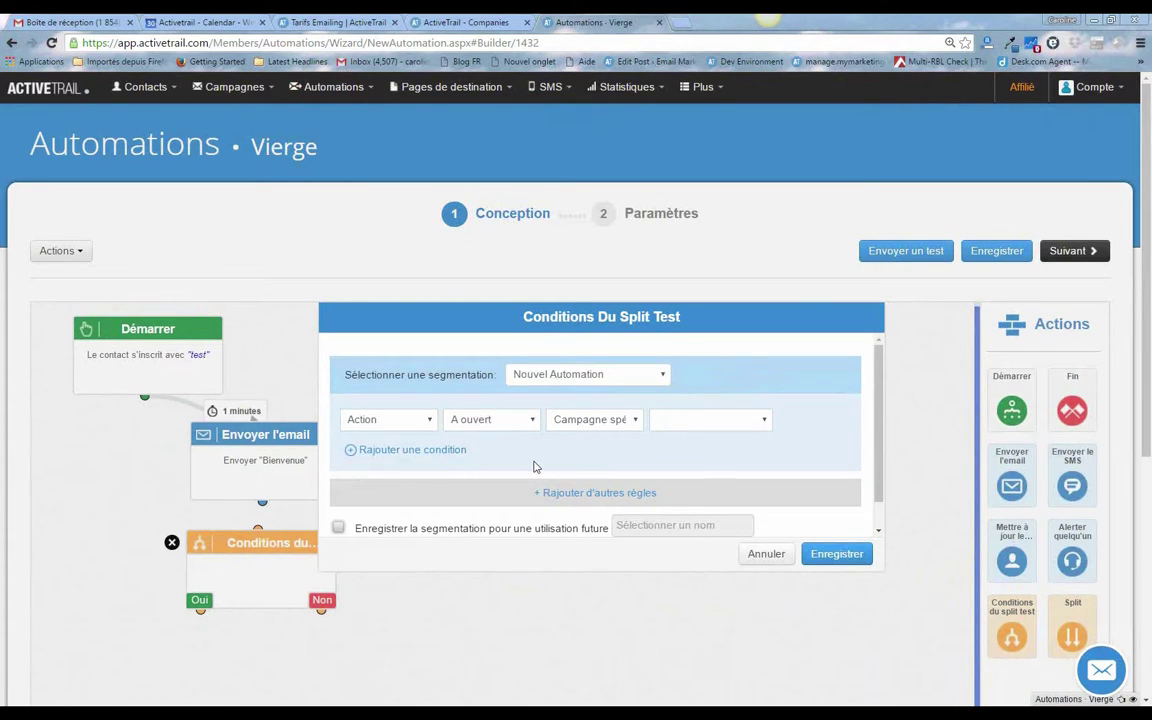
left_click(414, 426)
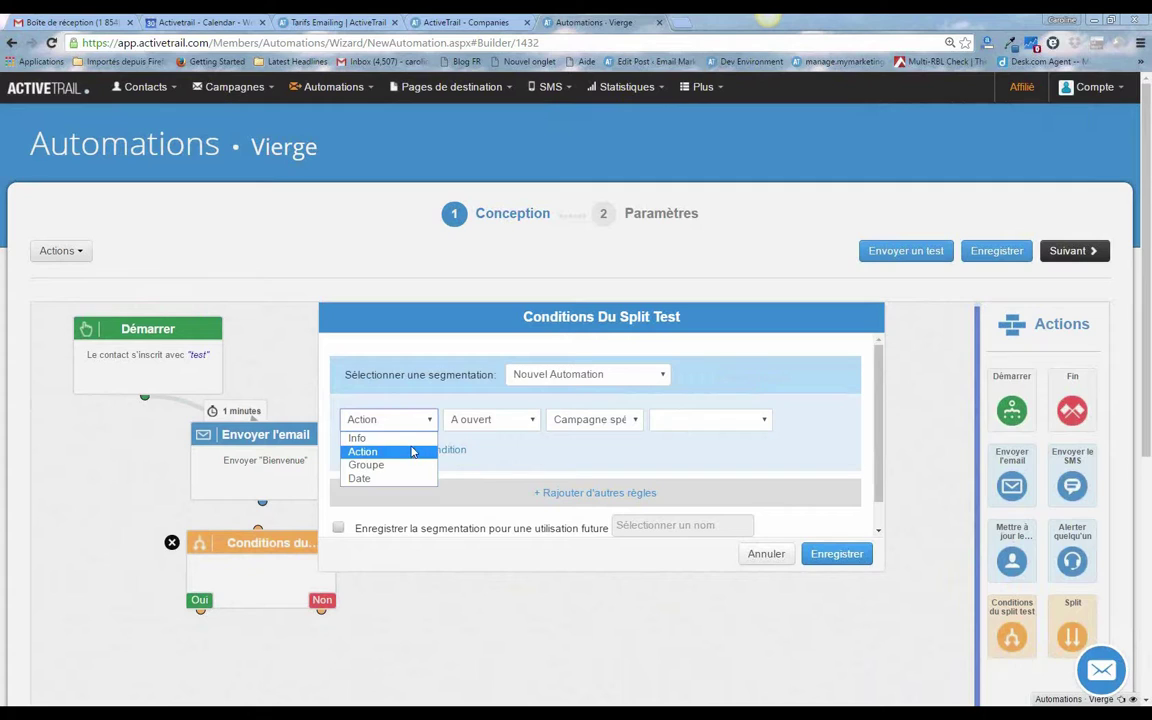
left_click(411, 439)
left_click(414, 426)
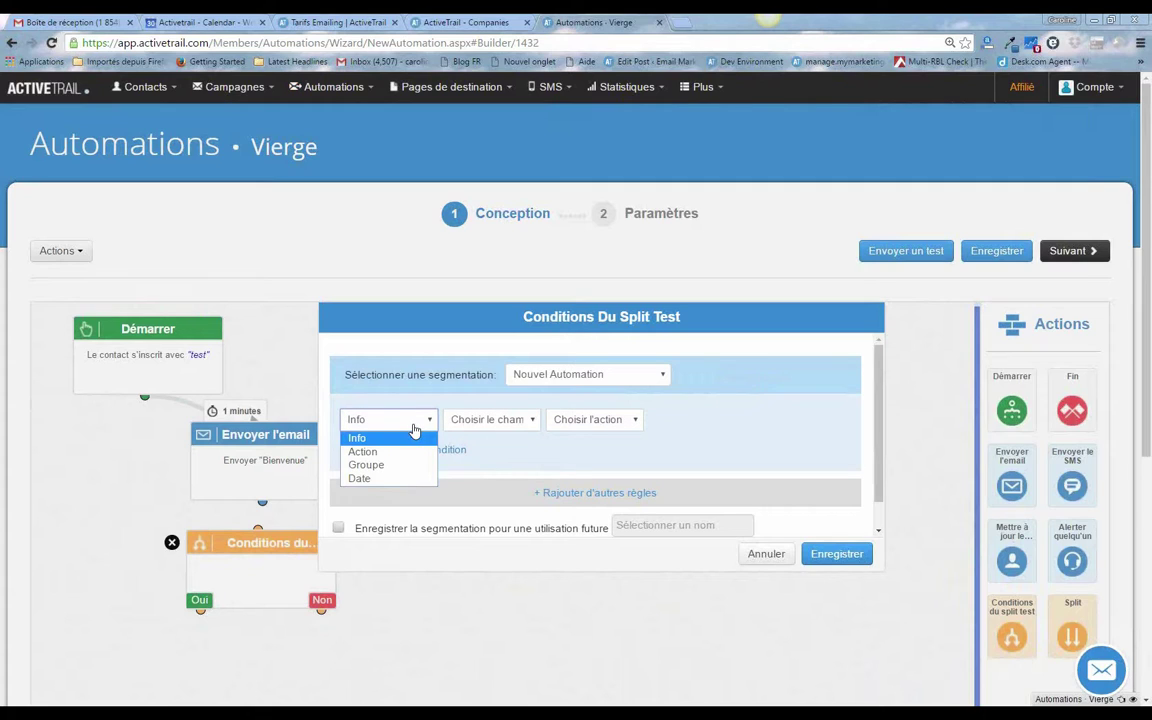
left_click(413, 466)
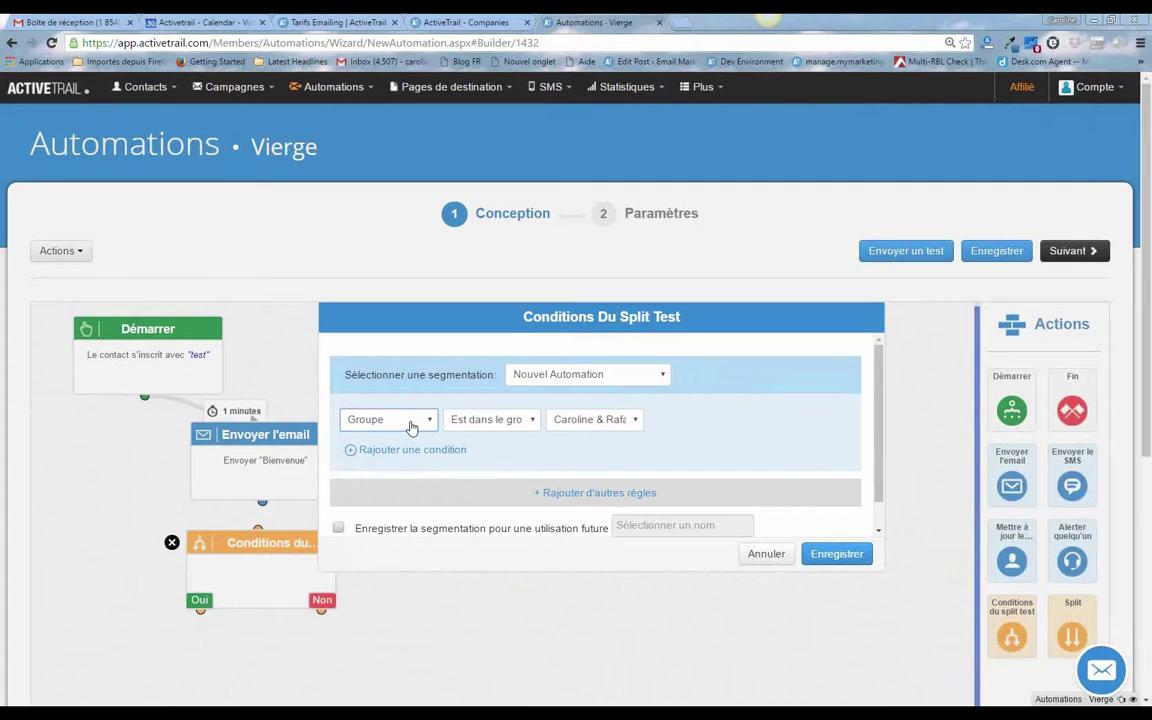
left_click(411, 422)
left_click(401, 479)
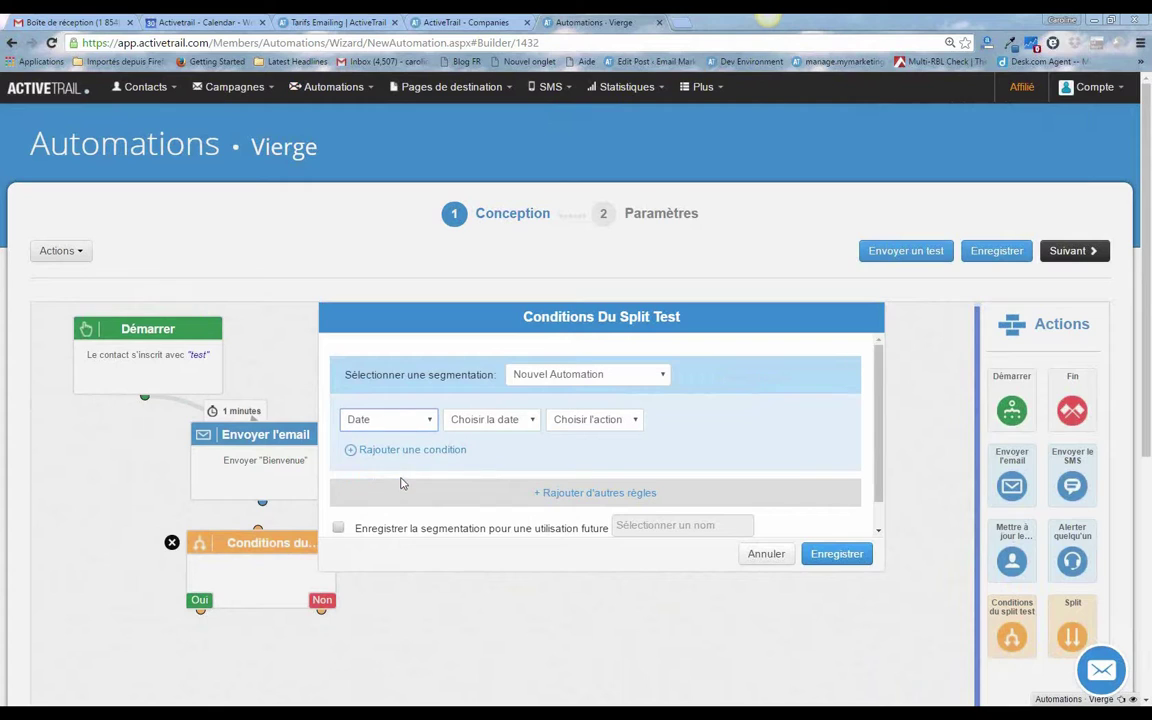
Set the split test condition to Action, A ouvert, specific campaign Bienvenue (30/06/2016 11:29), and save it
left_click(417, 421)
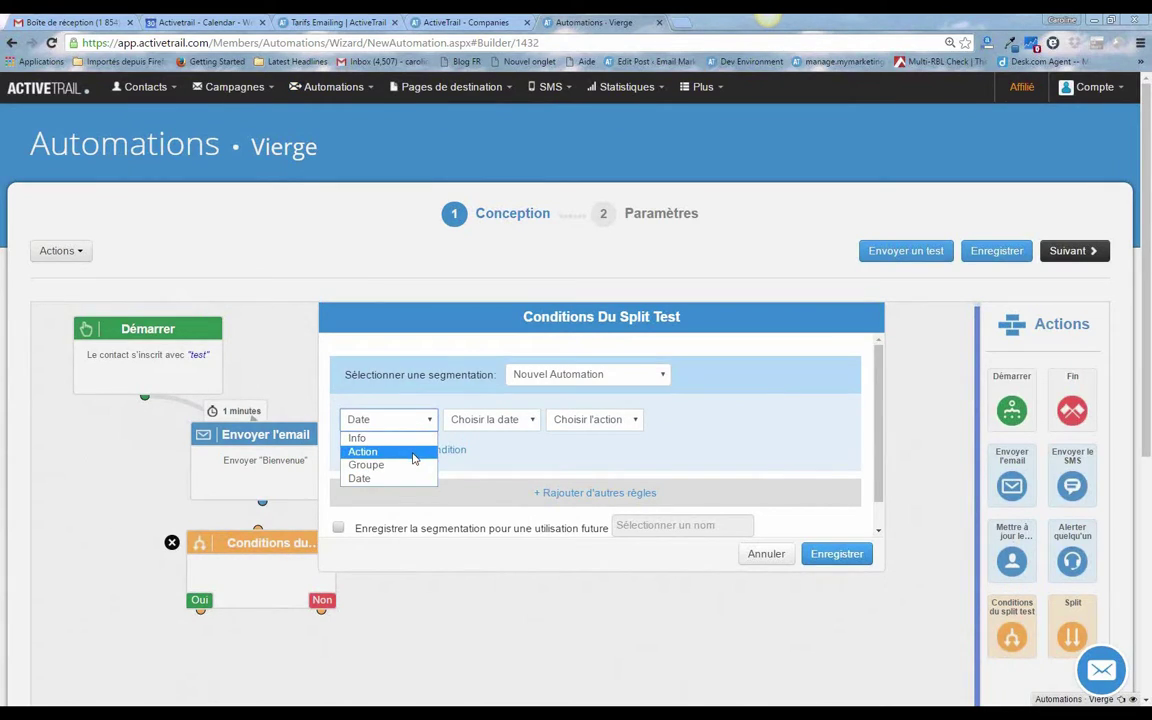
left_click(375, 451)
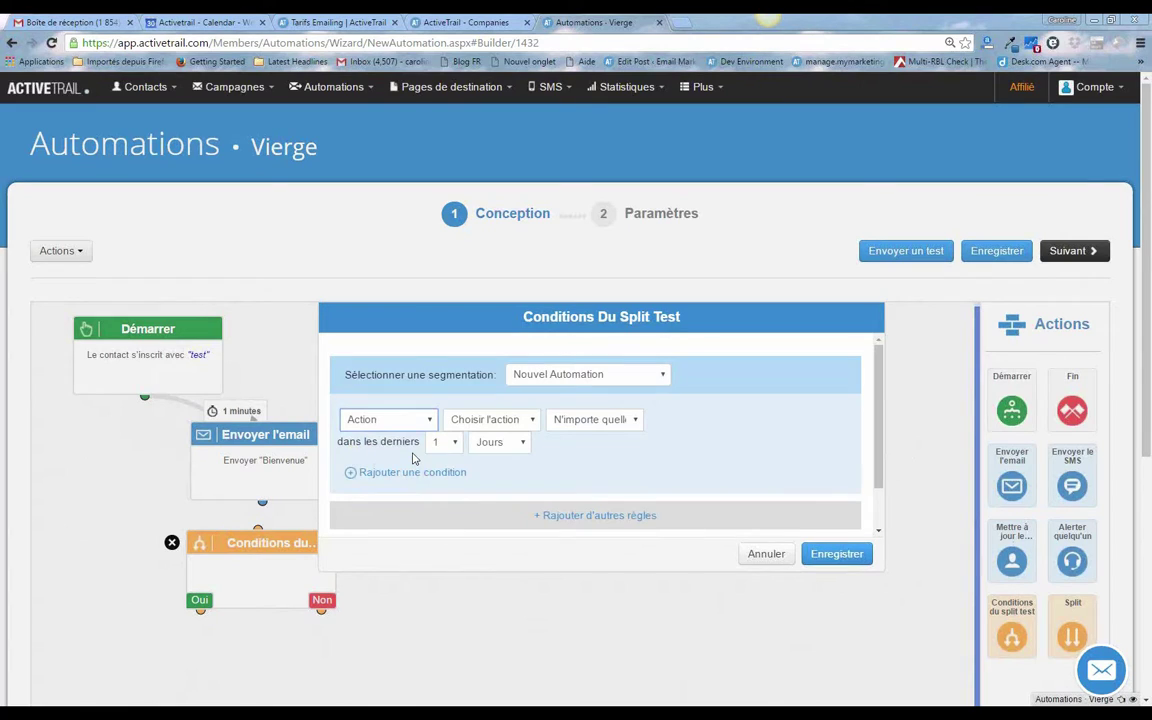
left_click(513, 423)
left_click(511, 441)
left_click(595, 420)
left_click(595, 452)
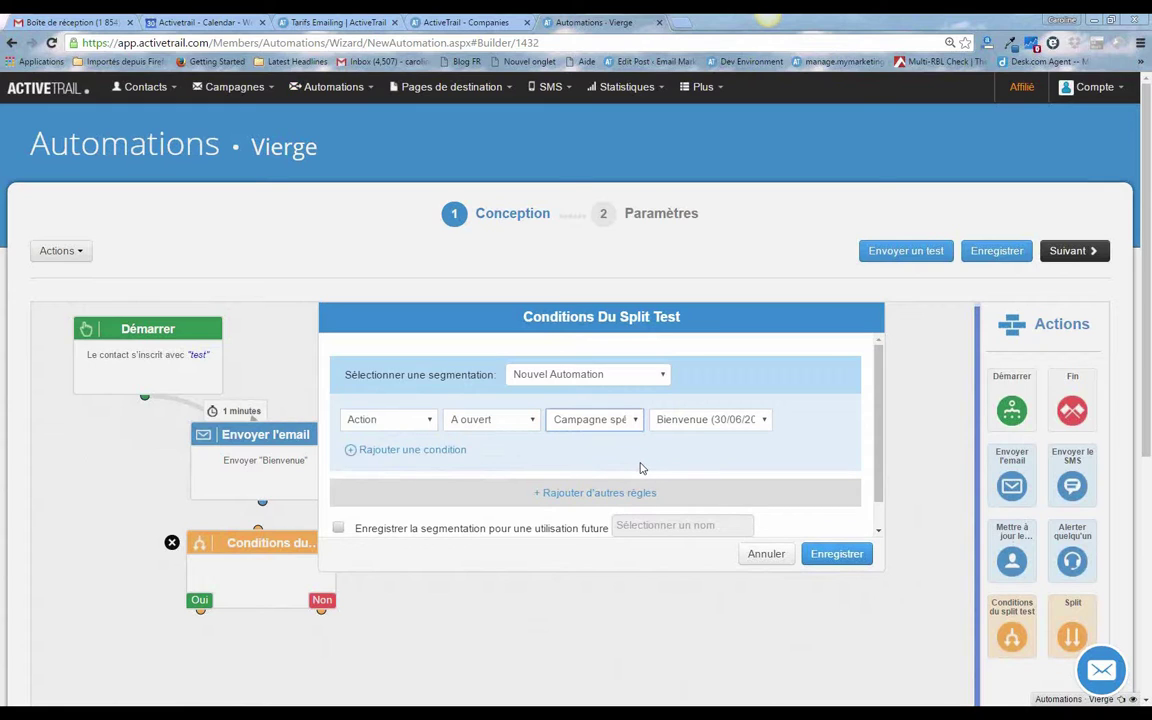
left_click(734, 425)
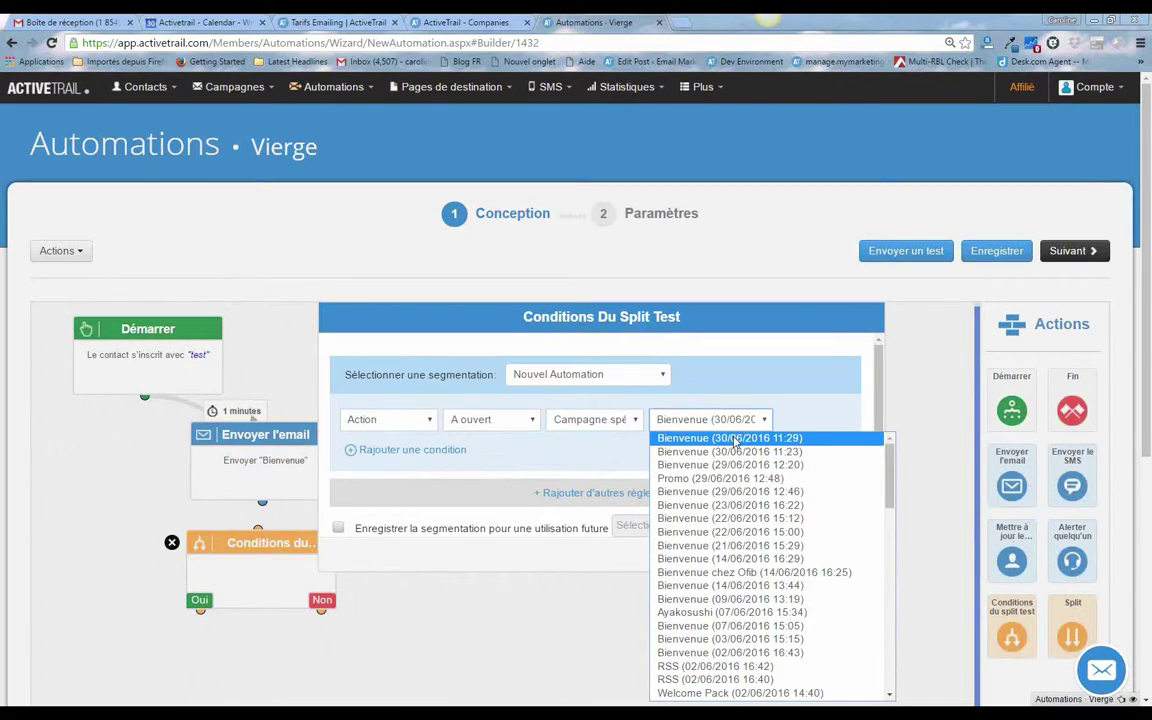
left_click(734, 441)
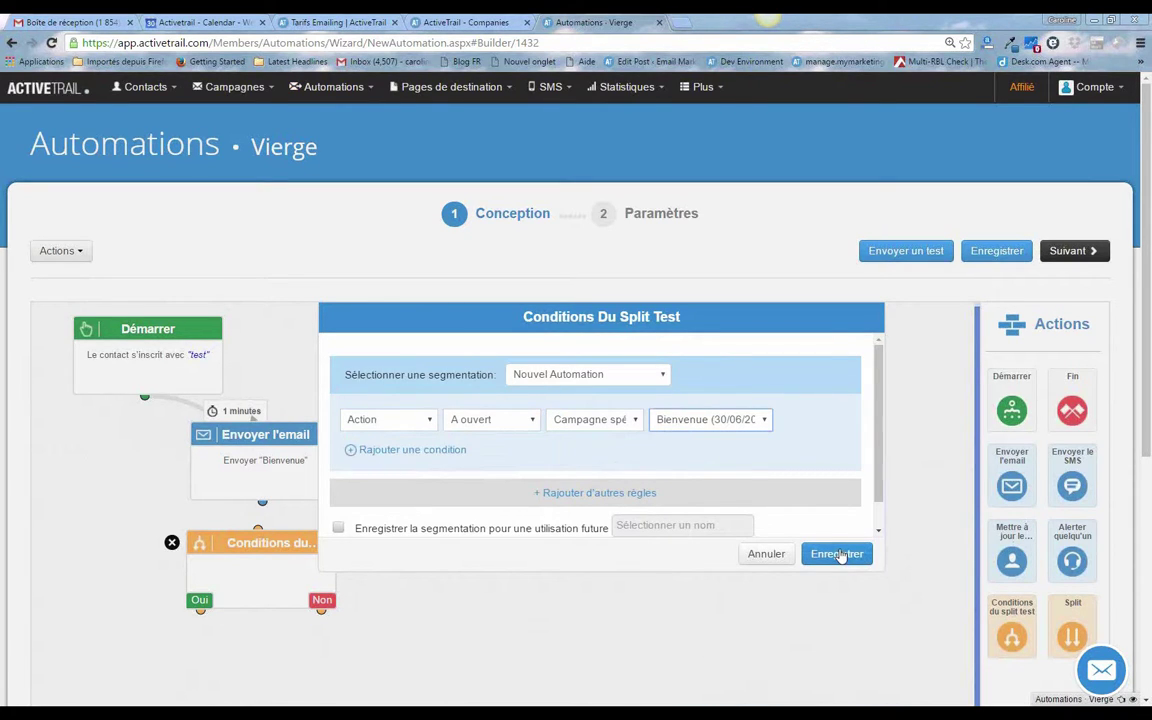
left_click(838, 554)
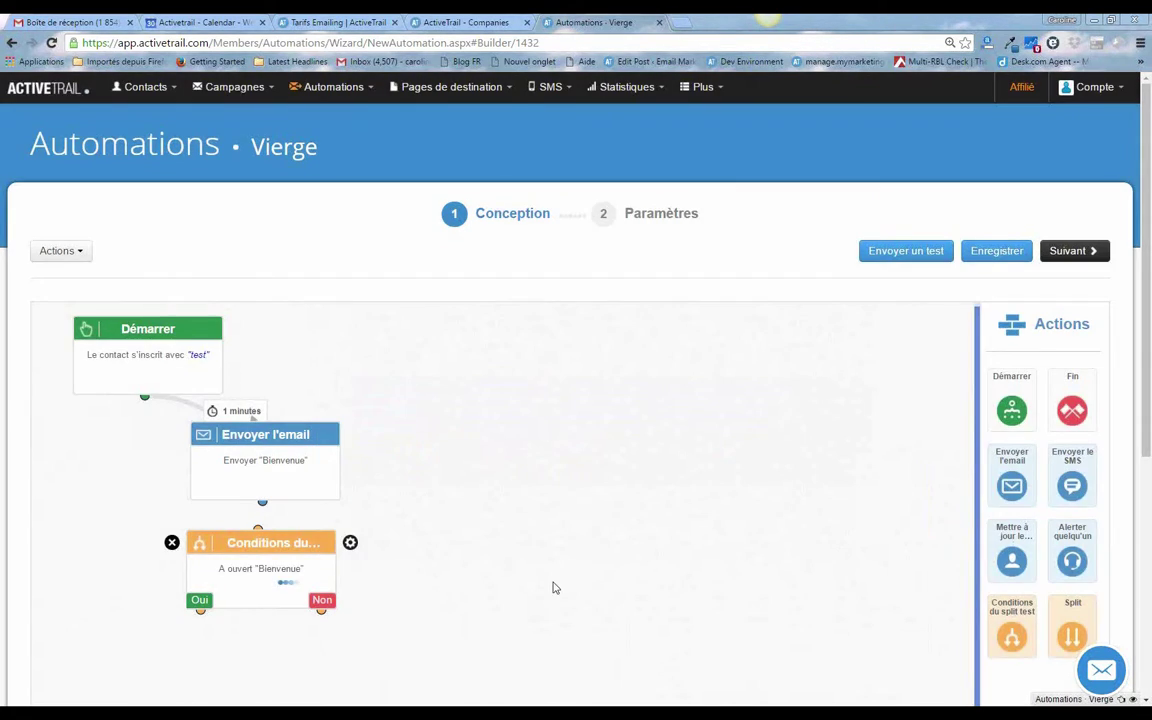
Connect the Bienvenue email to the Conditions du split test block, placed further right, and save a delay of 1 day on the link
left_click_drag(316, 541, 419, 544)
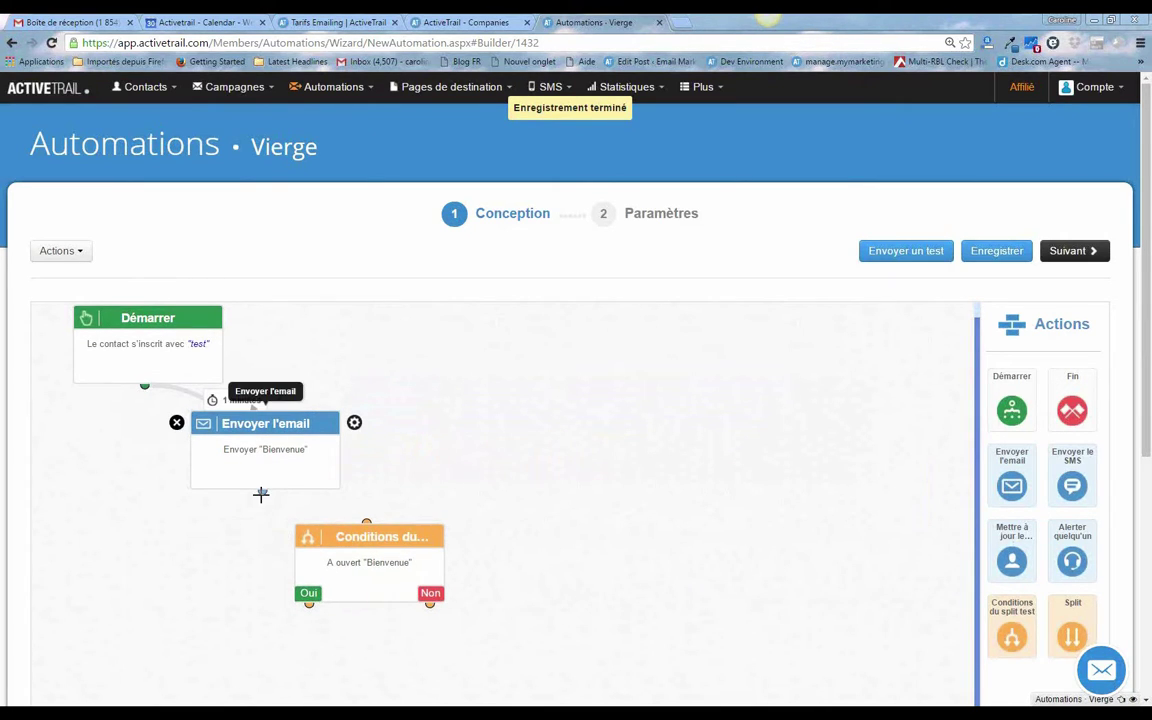
left_click_drag(265, 491, 366, 522)
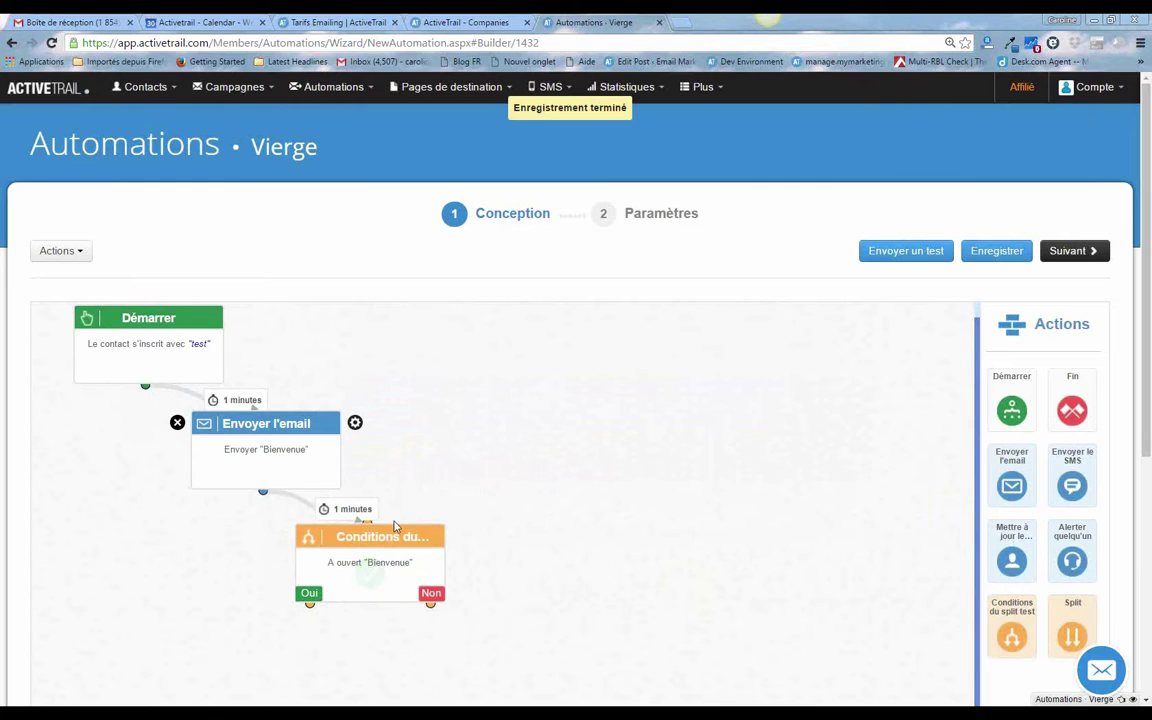
left_click(394, 524)
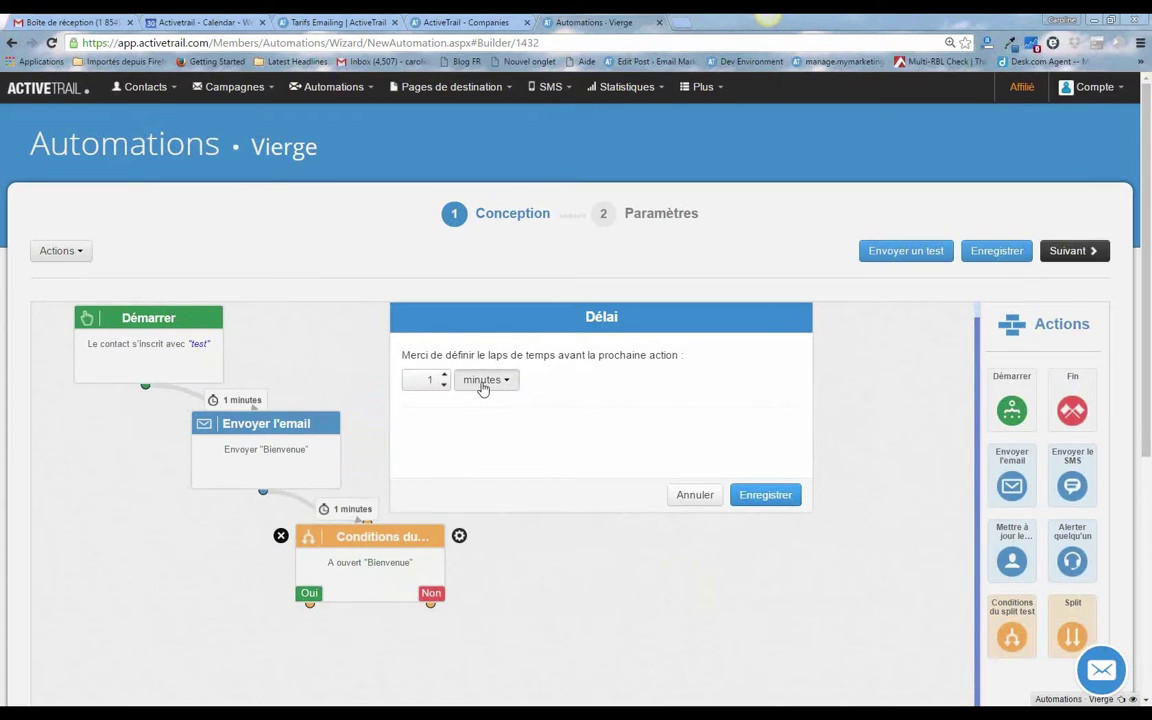
left_click(481, 381)
left_click(483, 442)
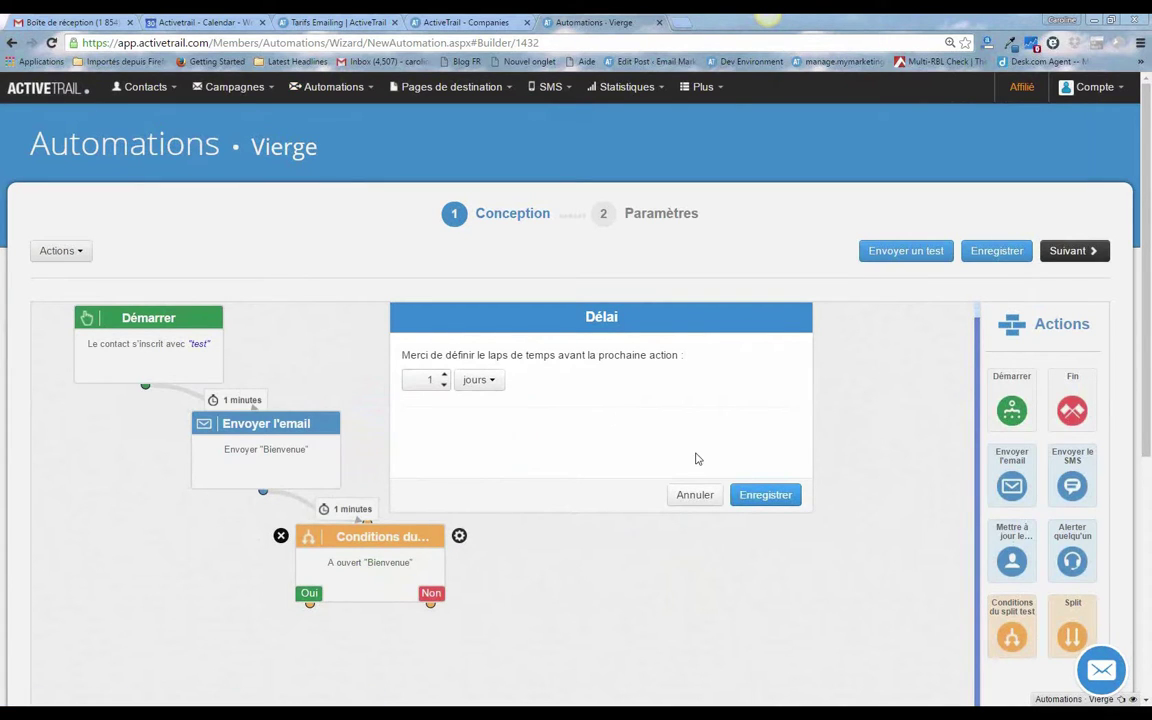
left_click(748, 494)
left_click_drag(430, 534, 531, 532)
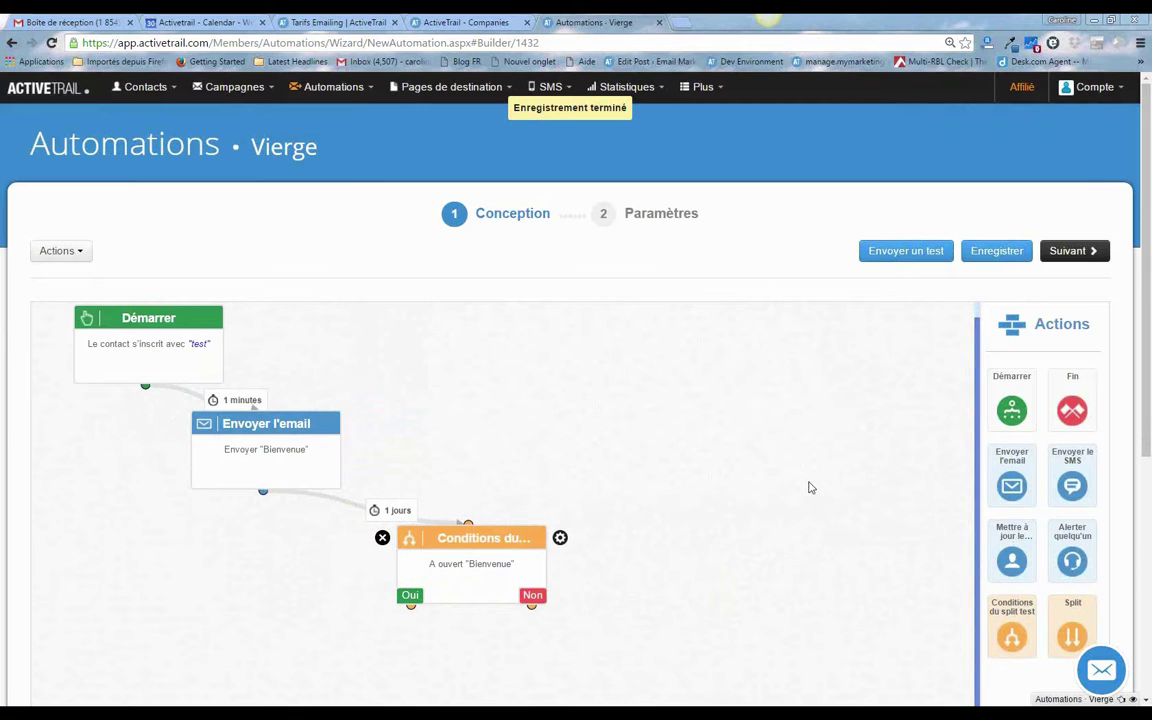
Connect two new Envoyer l'email blocks to the condition's Oui and Non outputs, and check the Non email's settings without saving
left_click_drag(1012, 482, 315, 660)
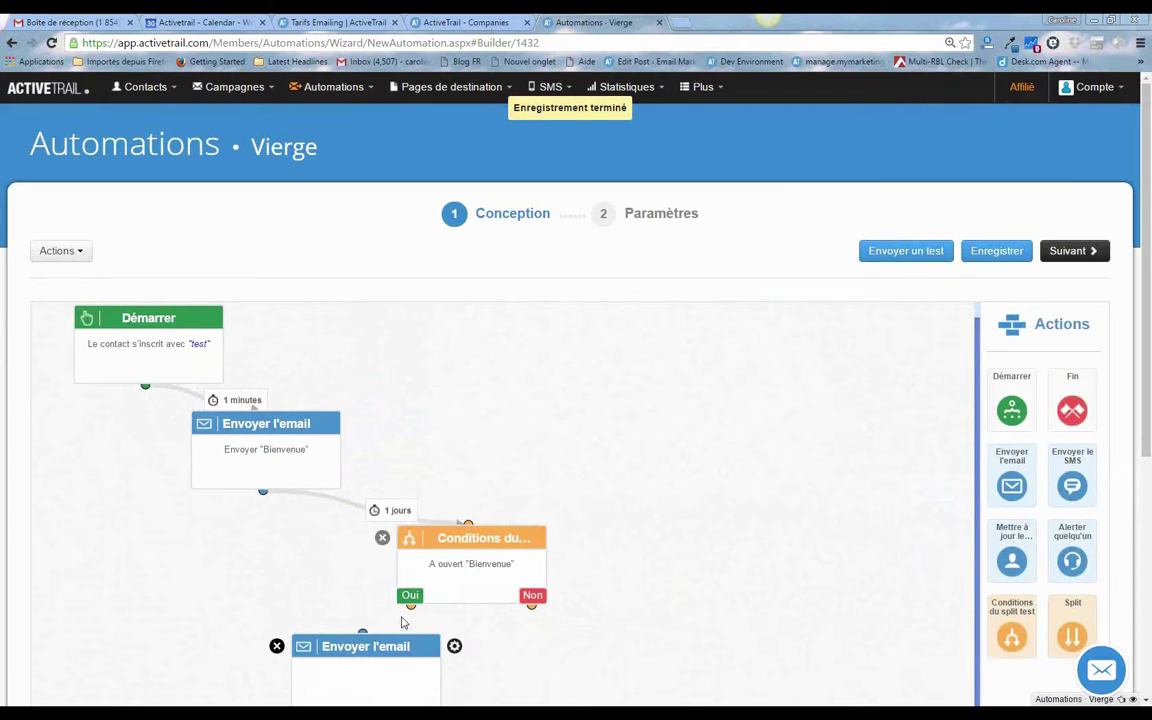
left_click_drag(408, 606, 368, 632)
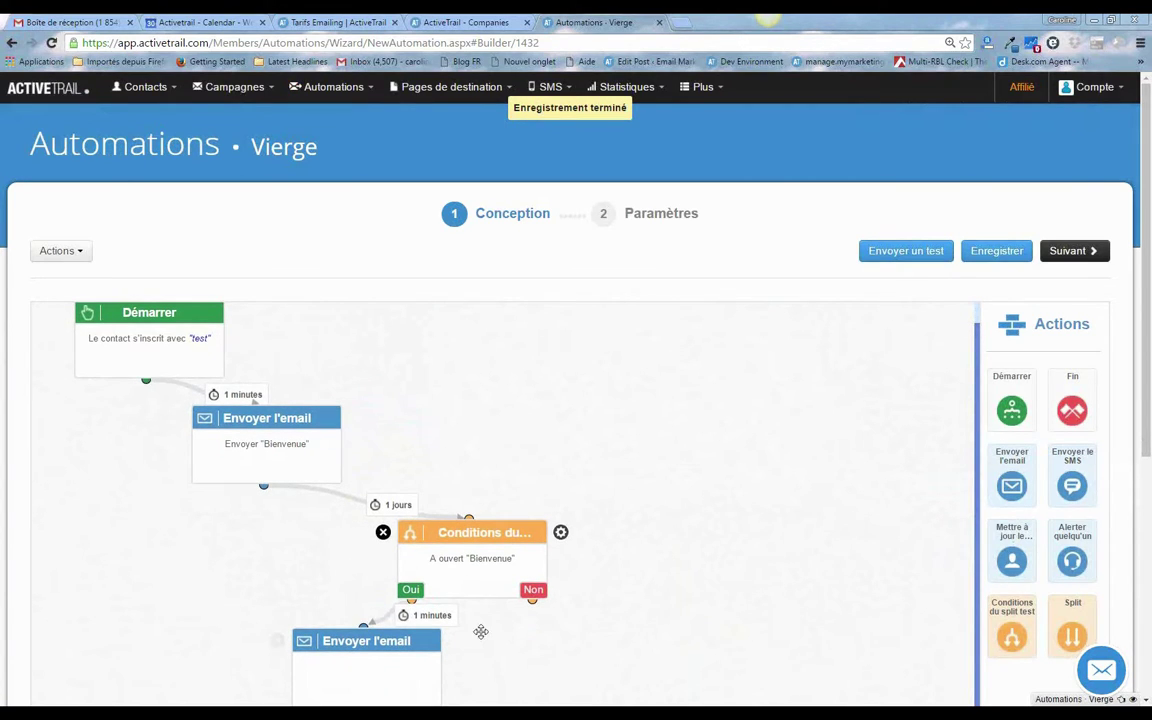
left_click_drag(520, 528, 524, 520)
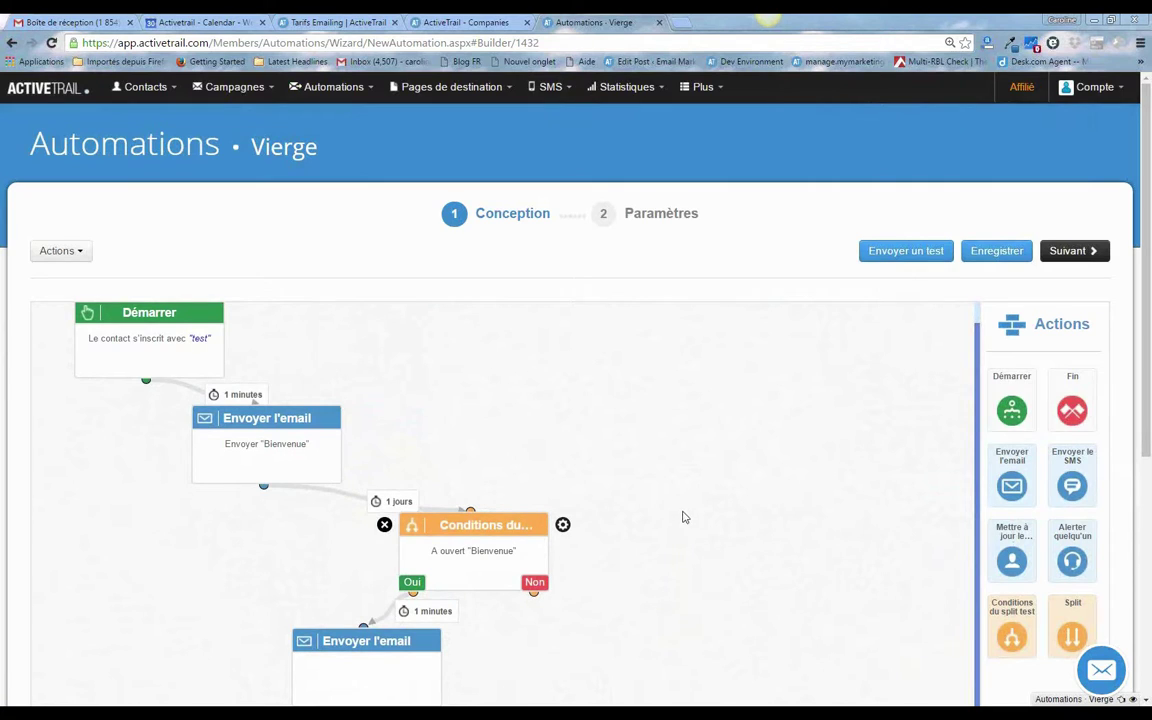
left_click_drag(1012, 486, 525, 668)
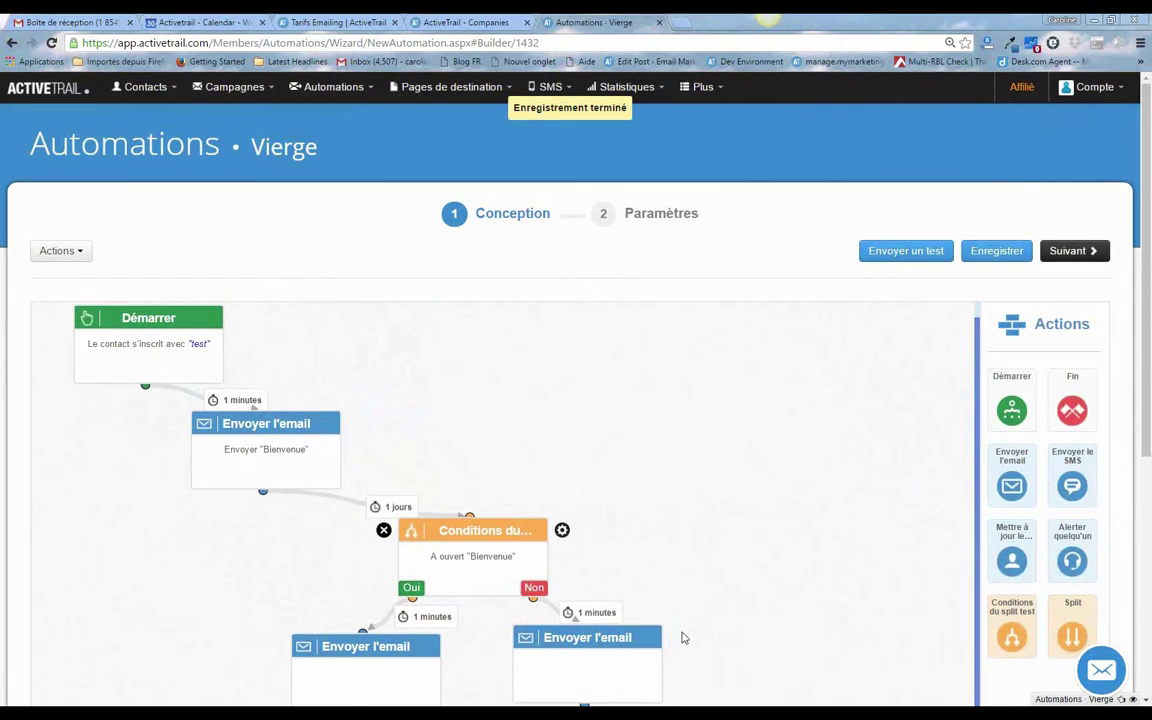
left_click(677, 637)
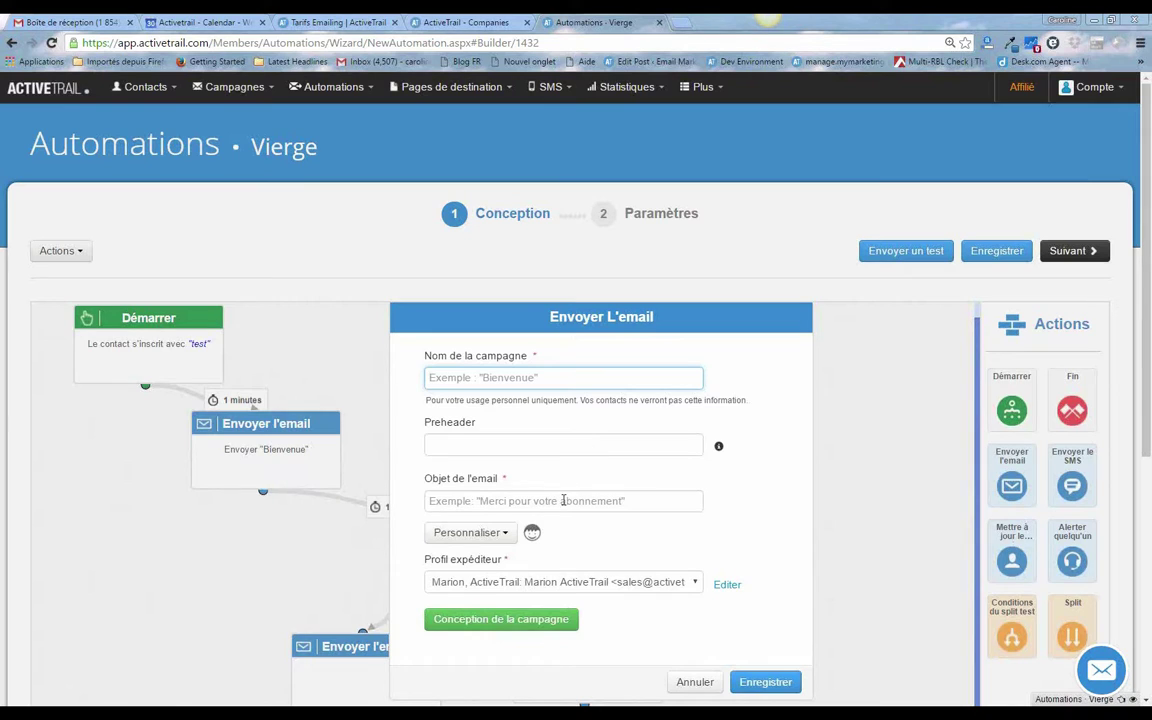
left_click(688, 682)
Rearrange the Bienvenue email, the condition and its two branch emails into a more compact tree below Démarrer
scroll(789, 462, "down", 2)
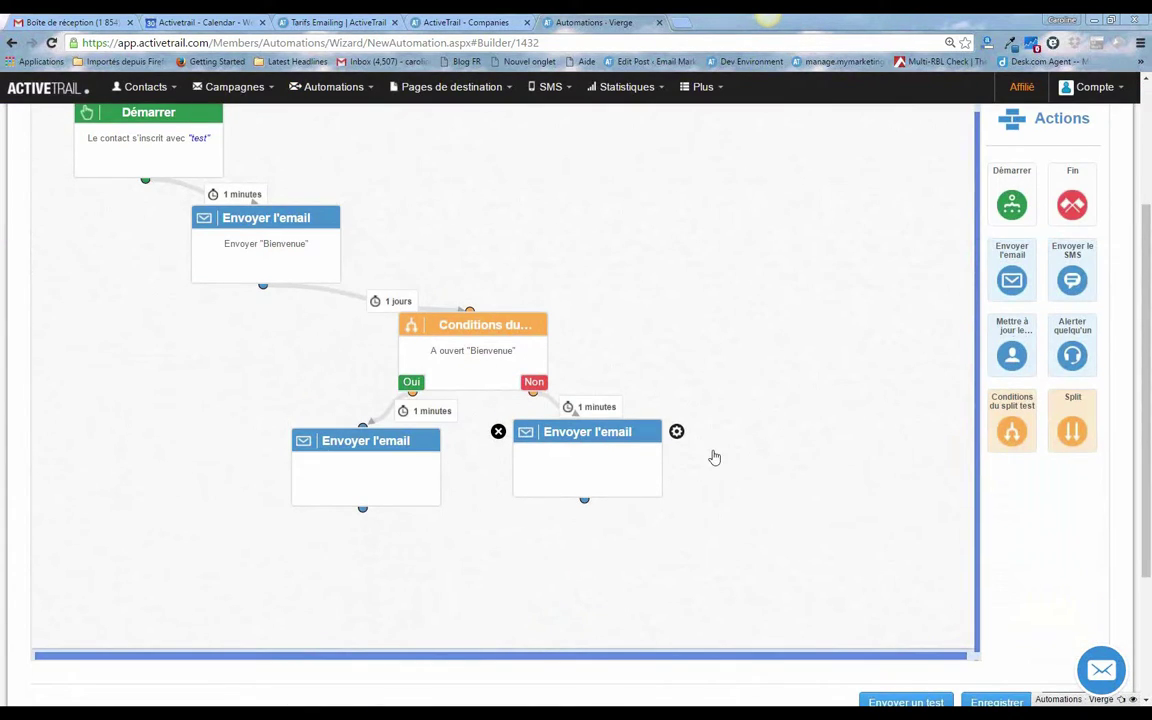
left_click_drag(622, 443, 685, 446)
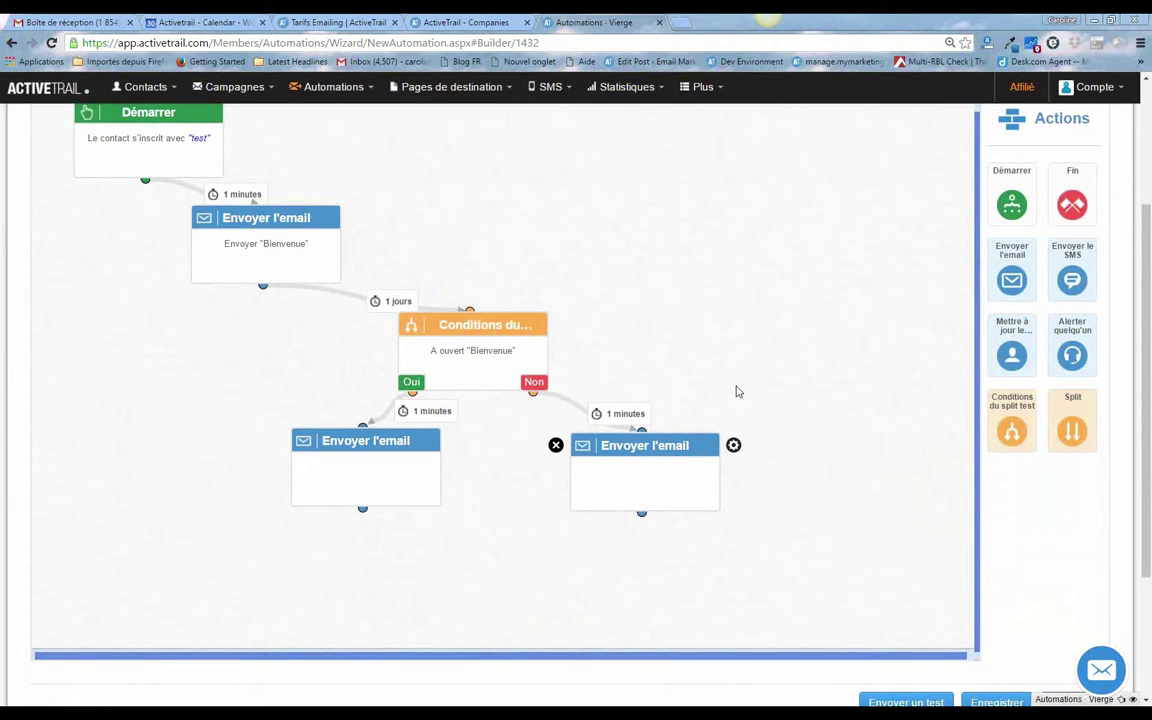
left_click_drag(472, 325, 456, 313)
mouse_move(290, 245)
left_mouse_down()
mouse_move(268, 236)
mouse_move(285, 236)
left_mouse_up()
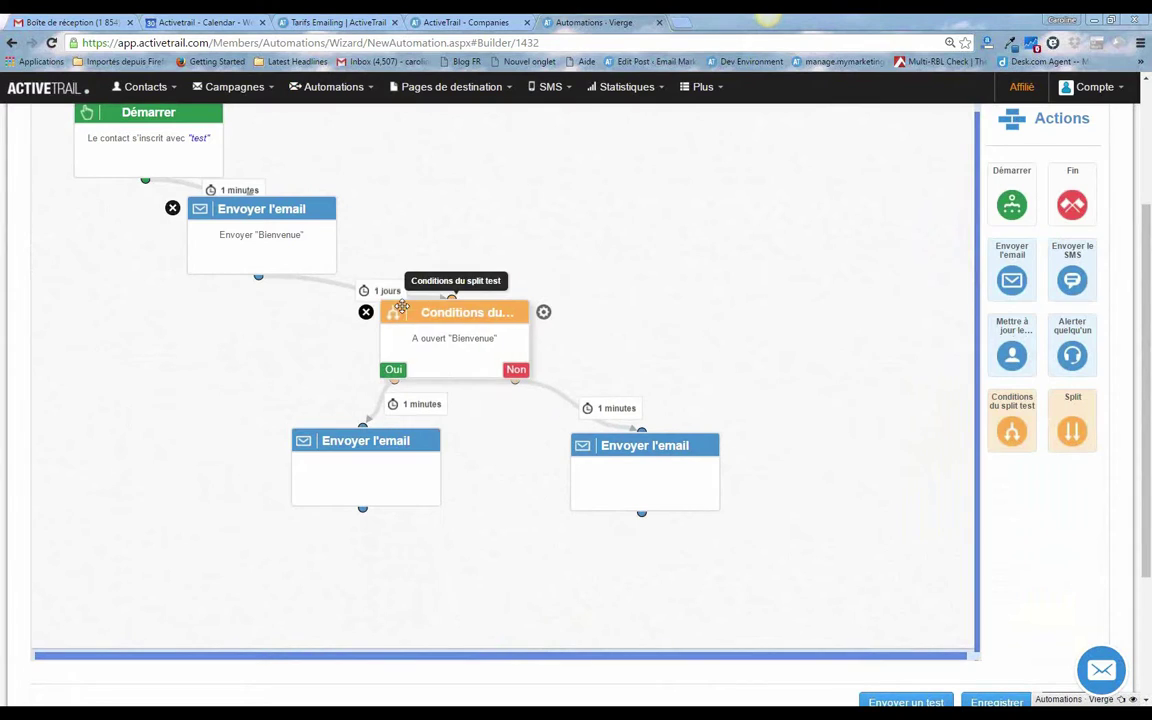
left_click_drag(444, 313, 388, 313)
left_click_drag(367, 441, 299, 431)
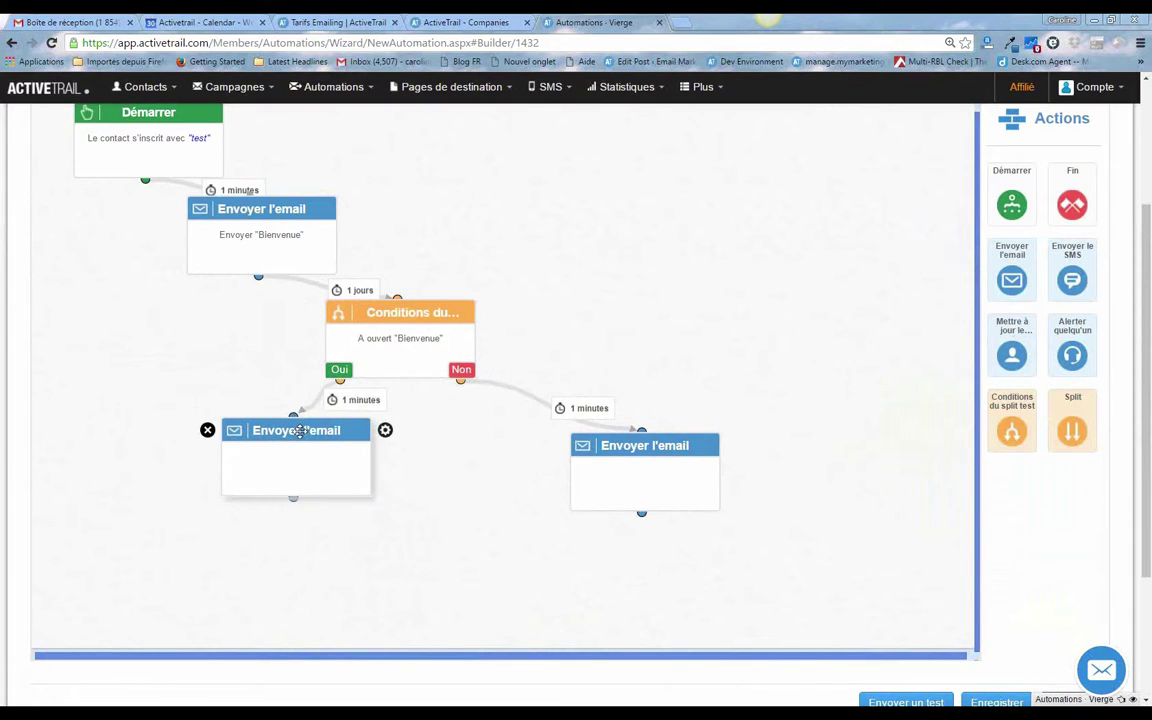
left_click_drag(609, 442, 519, 422)
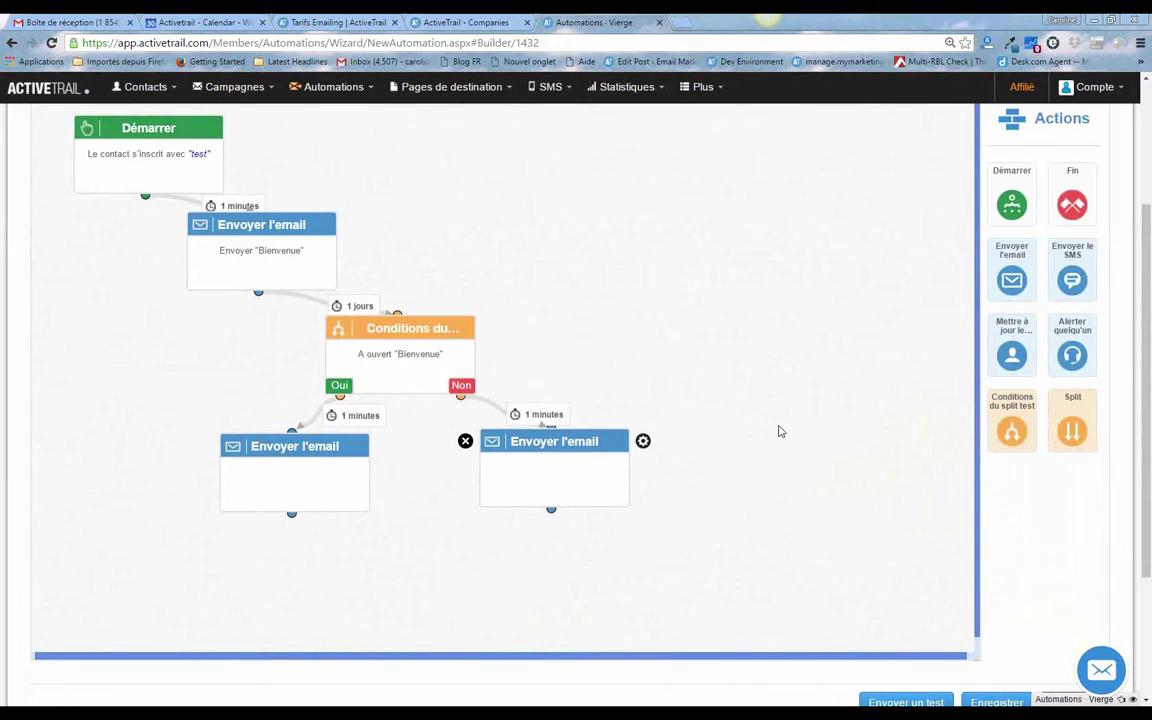
Change the Démarrer trigger to "a contact clicks on a link" in the campaign Bienvenue (30/06/2016 11:29) and save it
scroll(781, 431, "up", 3)
scroll(781, 431, "down", 1)
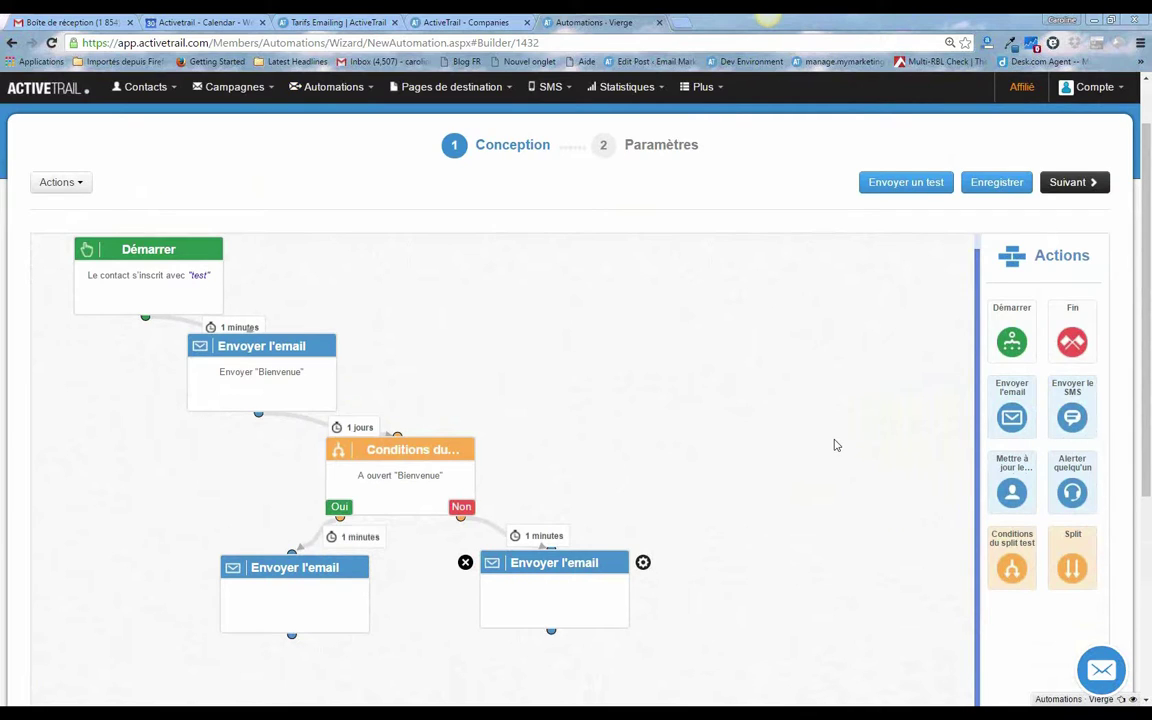
mouse_move(168, 247)
left_click(238, 251)
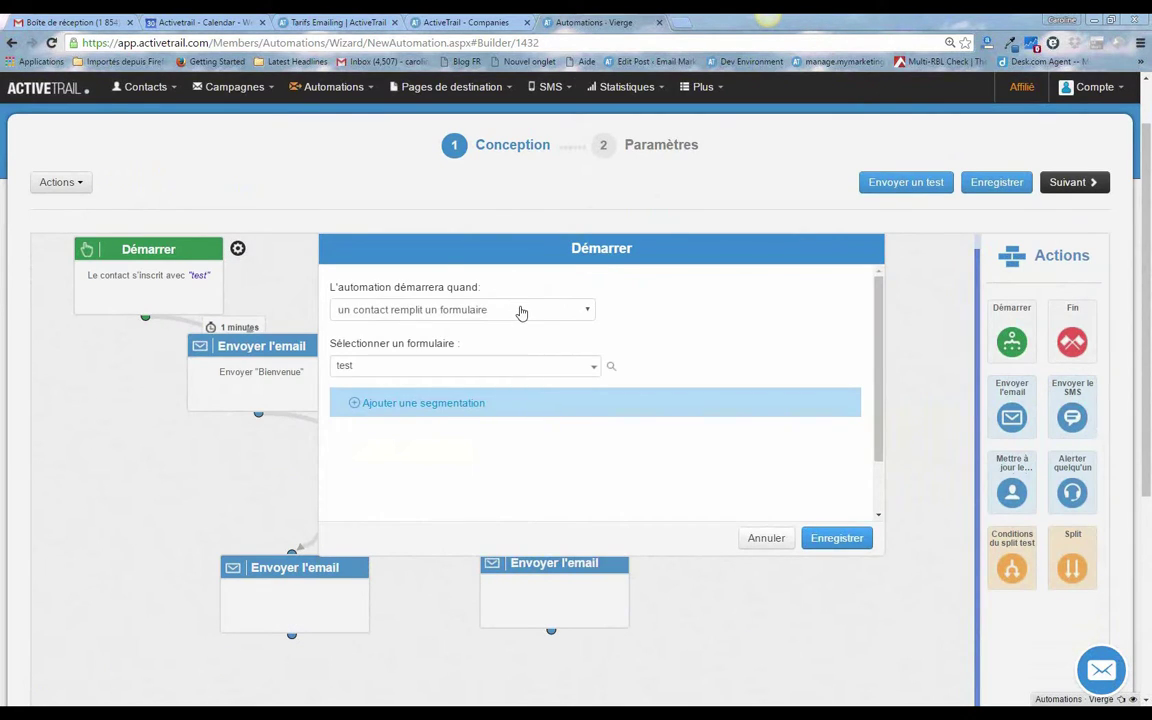
left_click(520, 310)
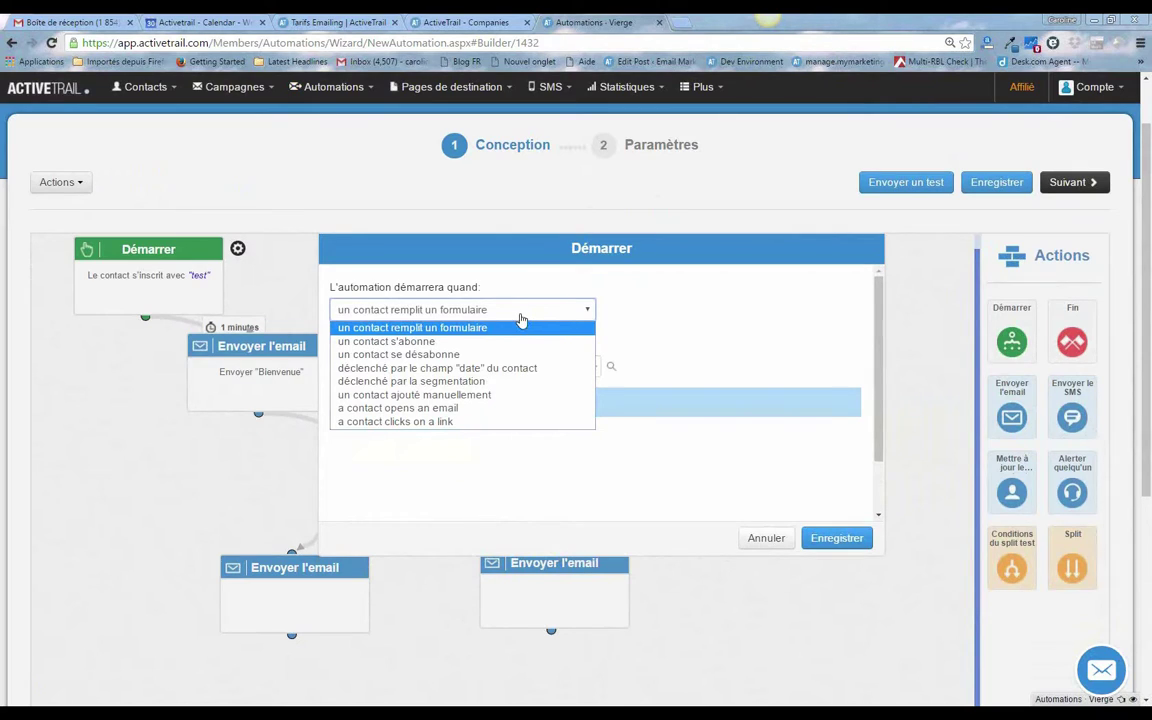
left_click(497, 422)
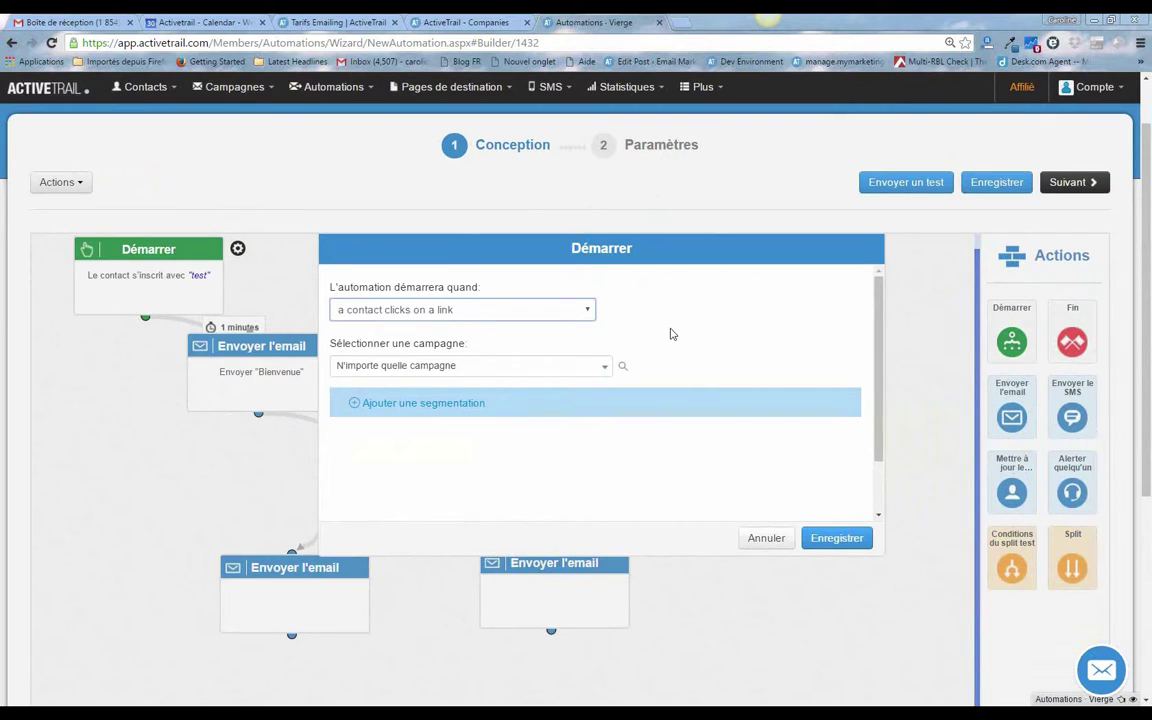
left_click(589, 367)
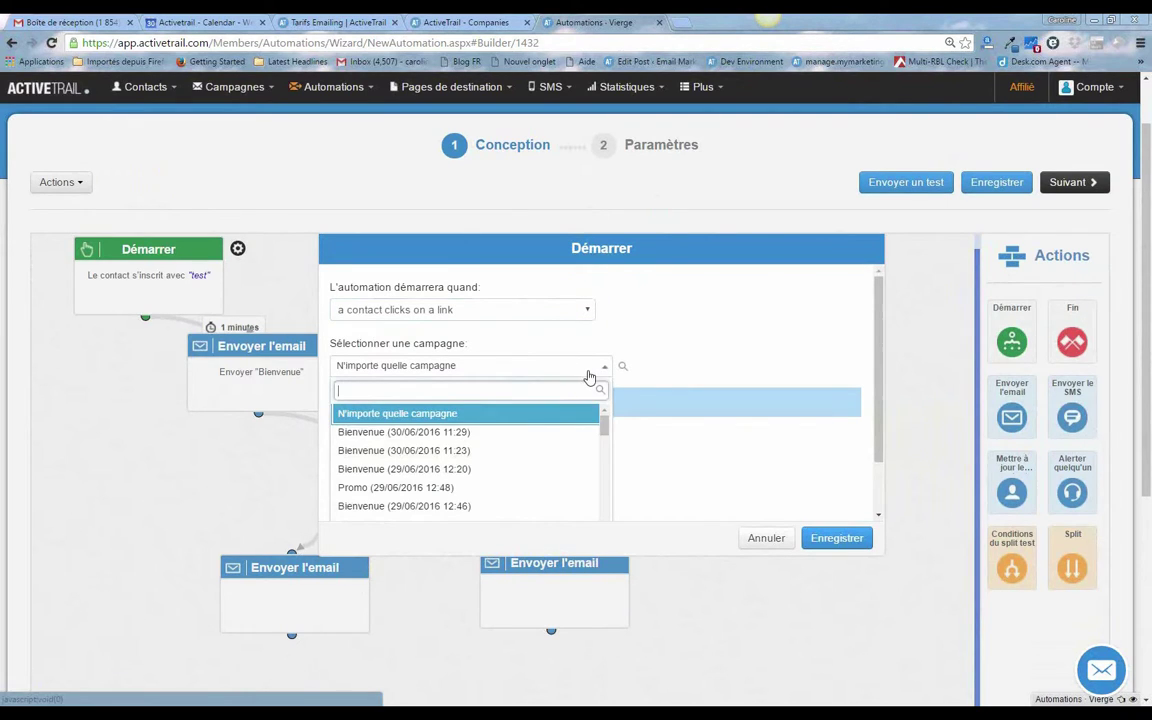
left_click(569, 437)
left_click(831, 538)
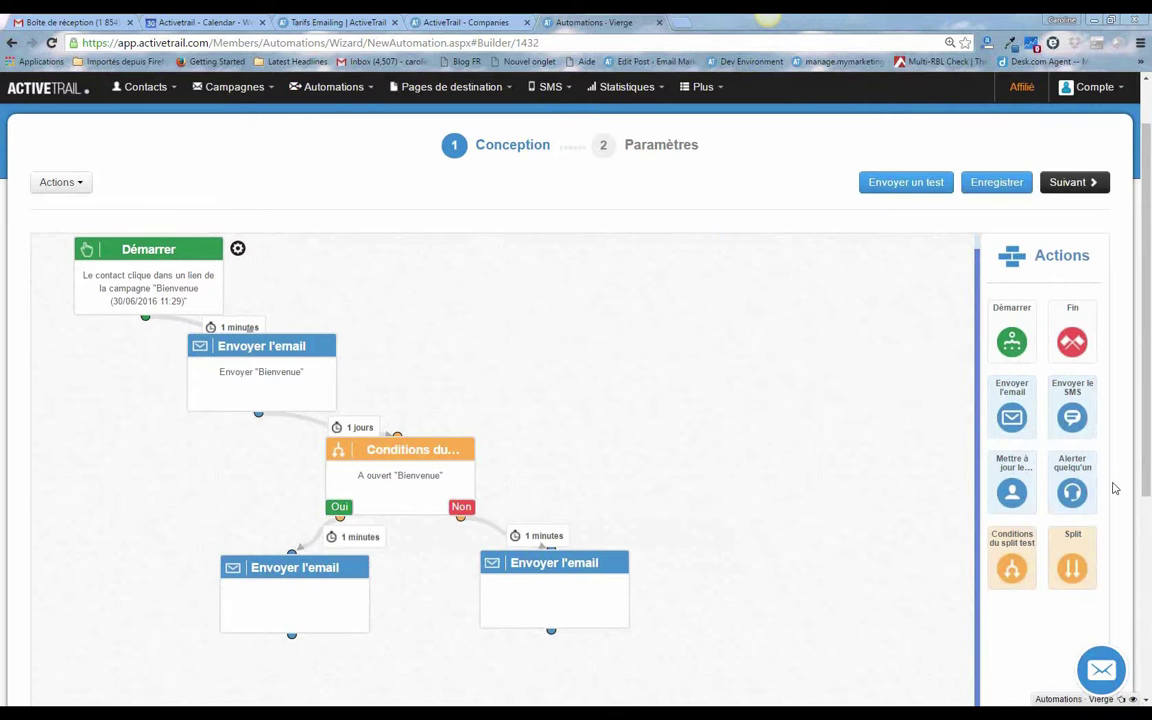
Add an Alerter quelqu'un block to the upper canvas and check its email alert and web-hook options without saving them
left_click_drag(1072, 490, 565, 327)
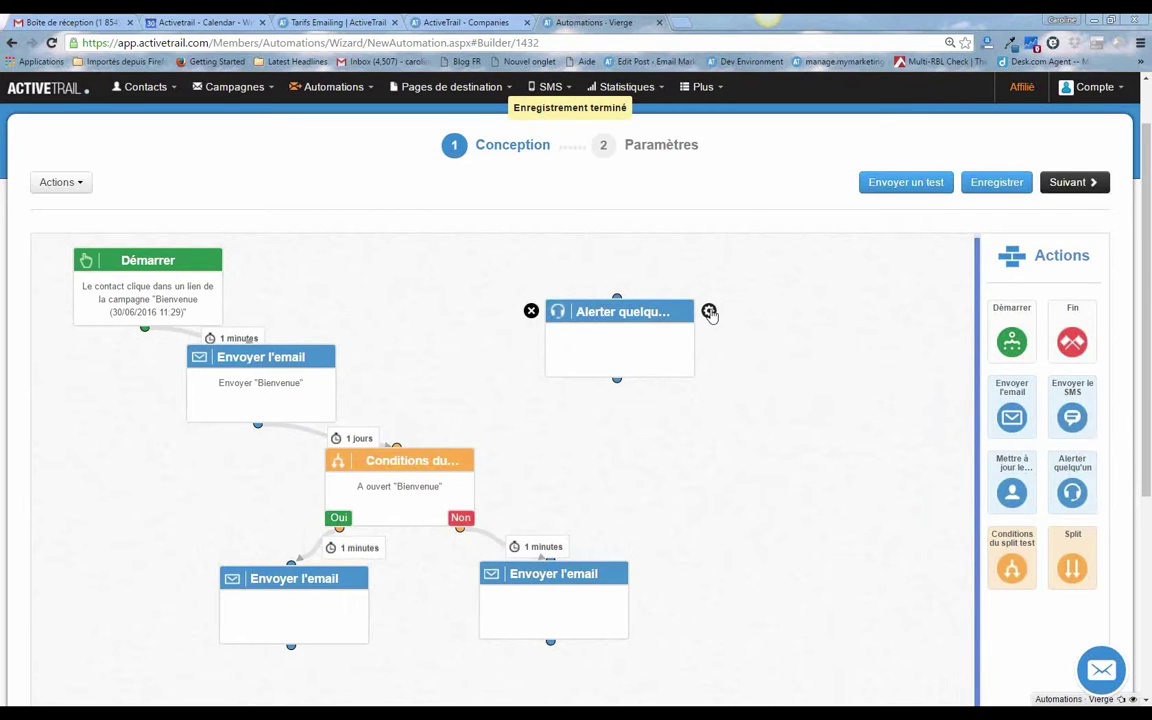
left_click(709, 312)
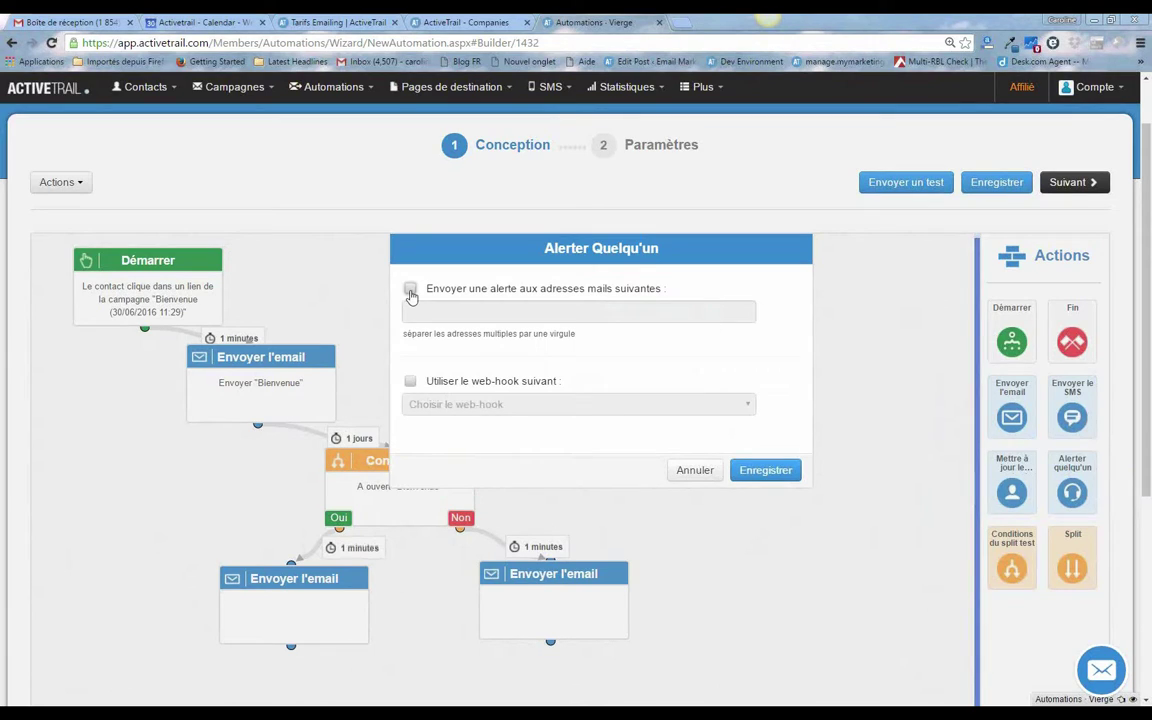
left_click(410, 289)
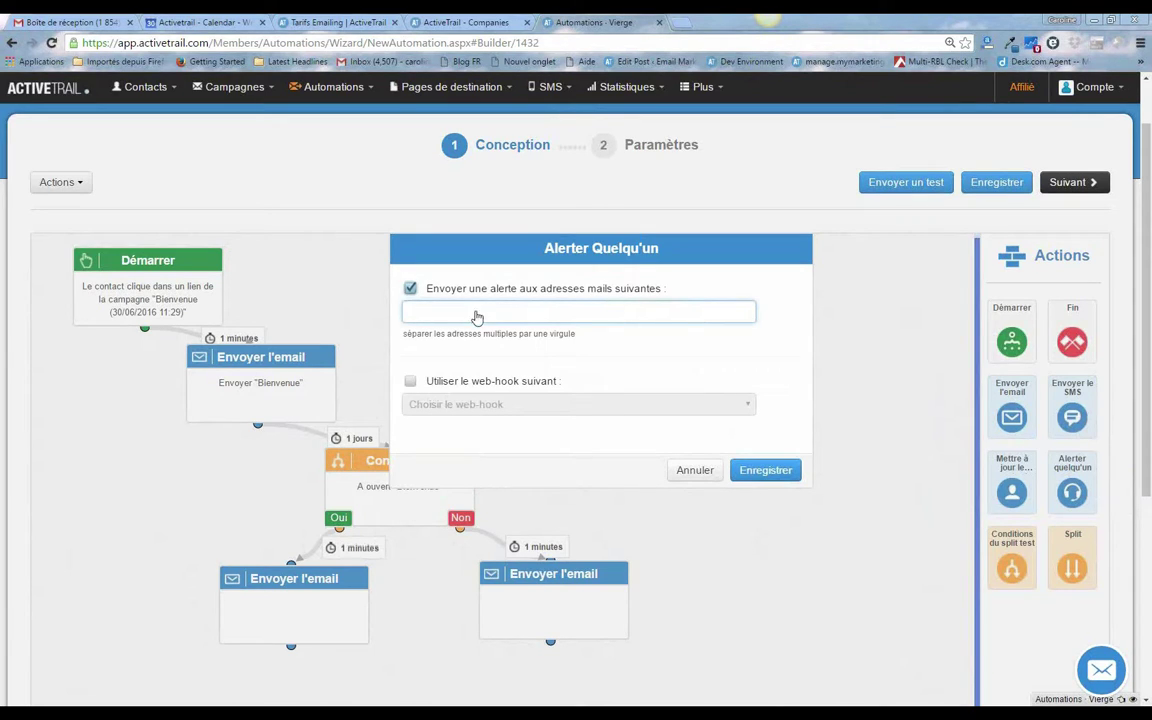
left_click(410, 289)
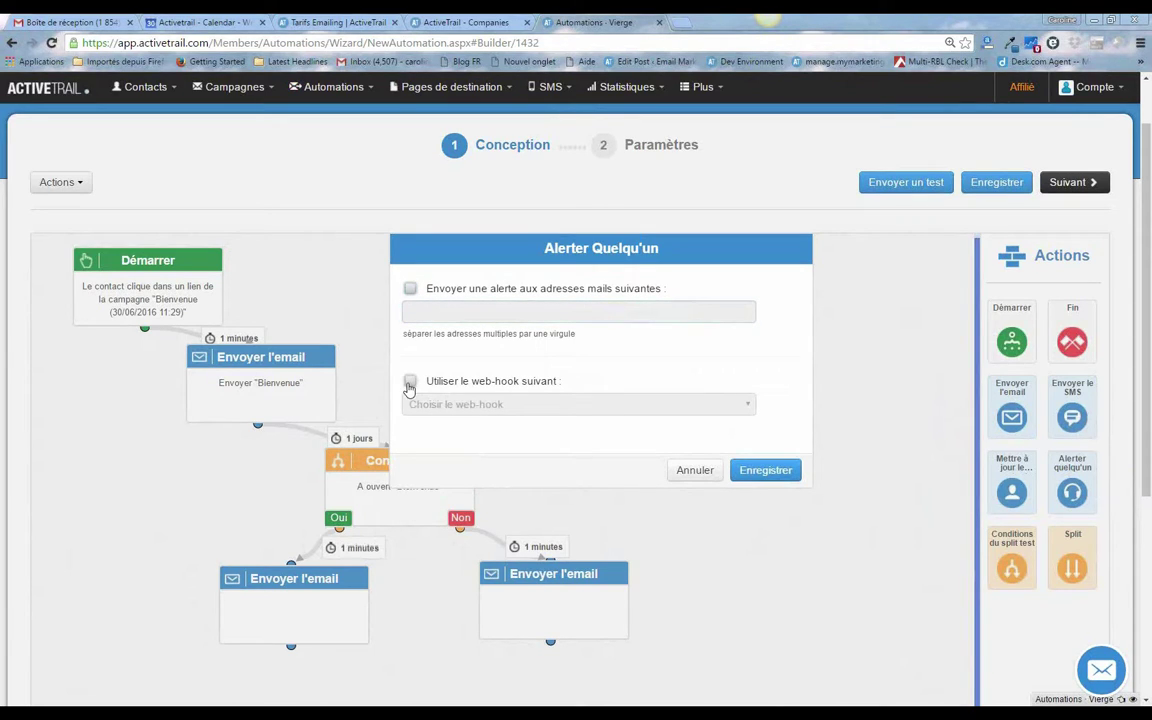
left_click(411, 384)
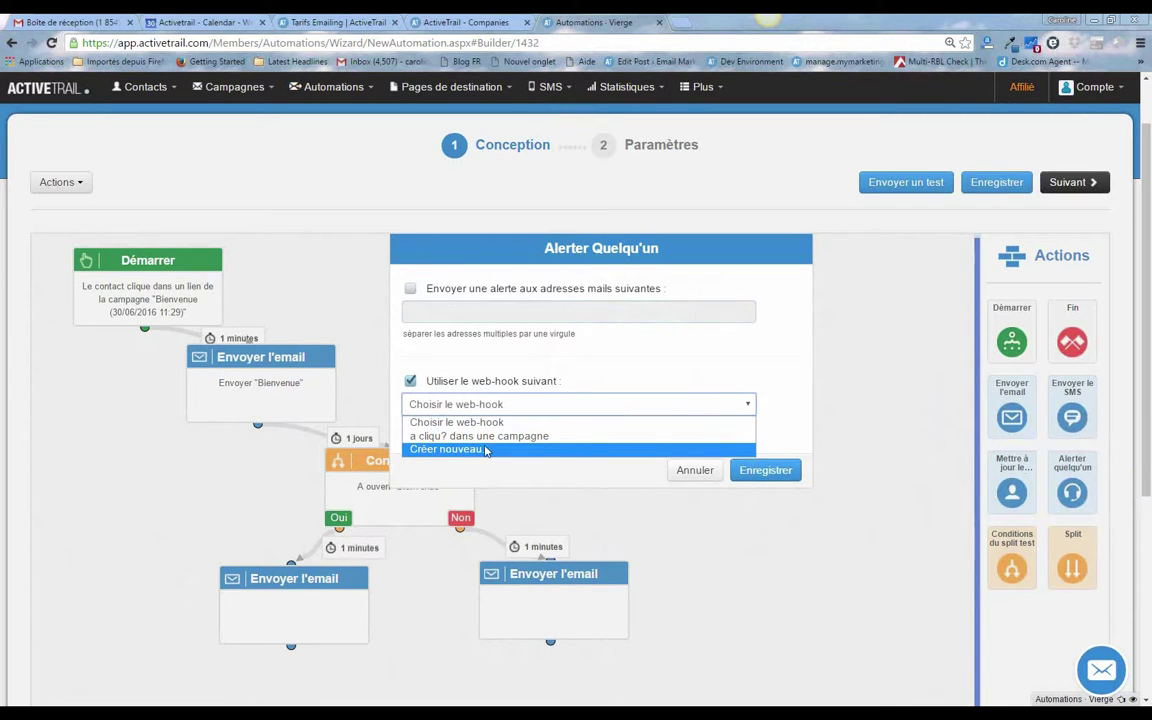
left_click(686, 471)
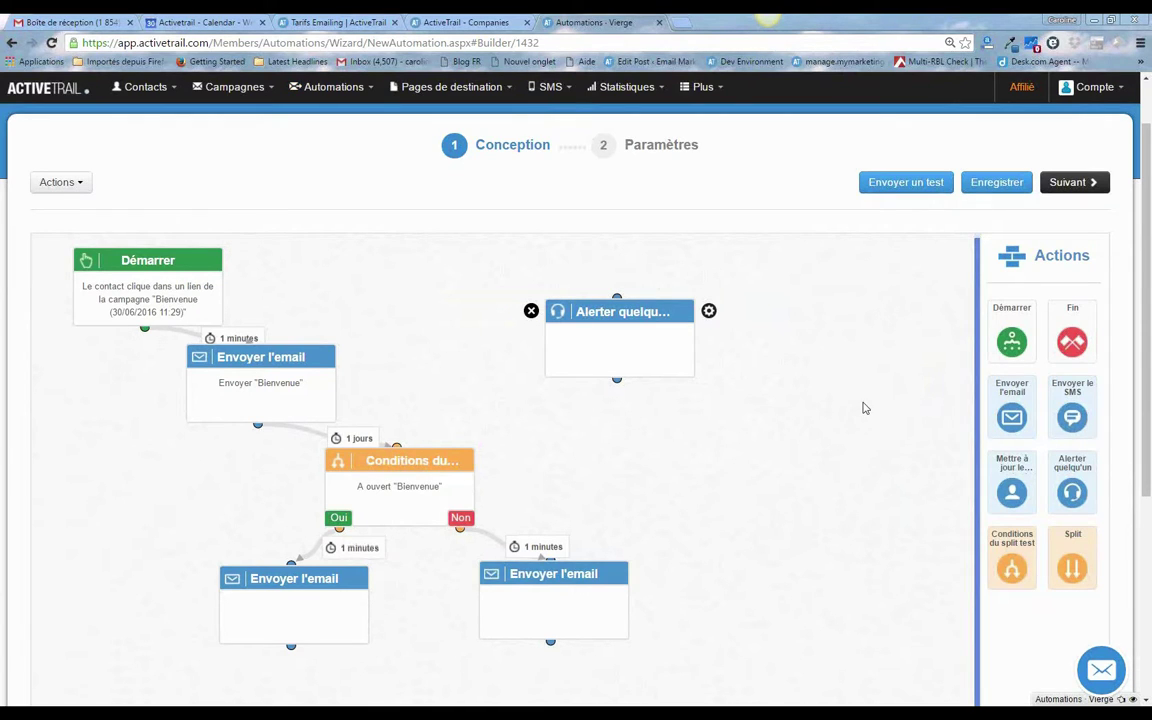
Add a Mettre à jour le contact block beside the alert block and try its option to update the Prénom field with a value
left_click_drag(1011, 490, 780, 318)
left_click(925, 310)
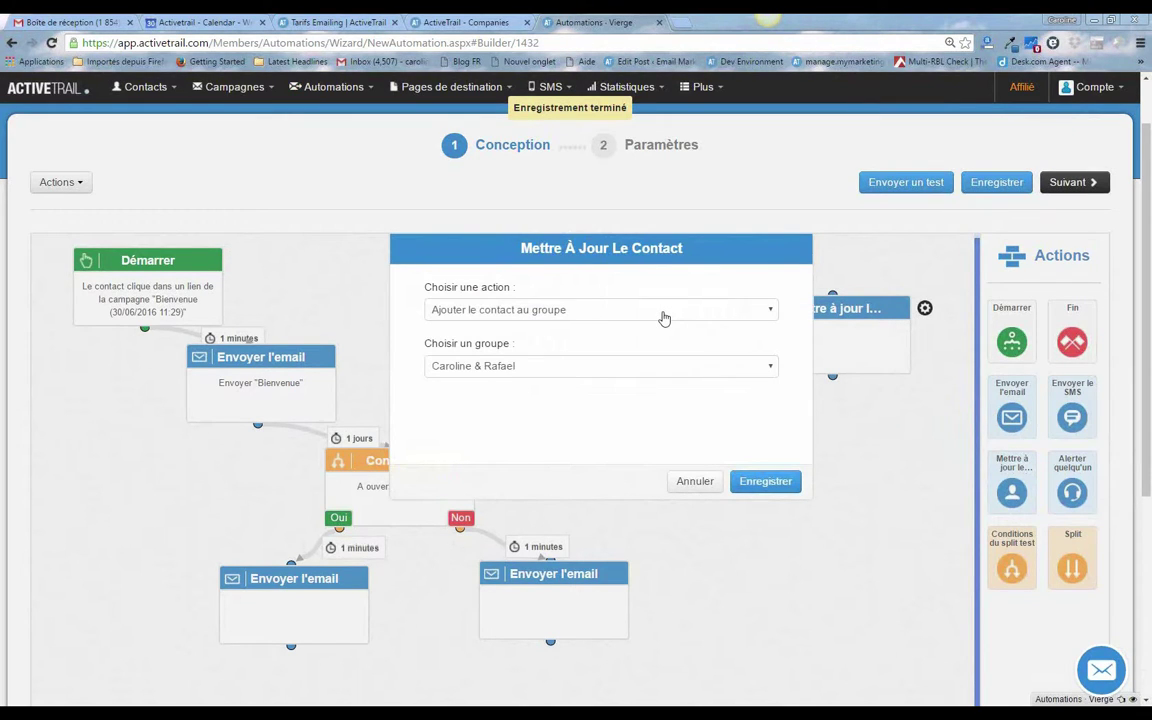
left_click(663, 310)
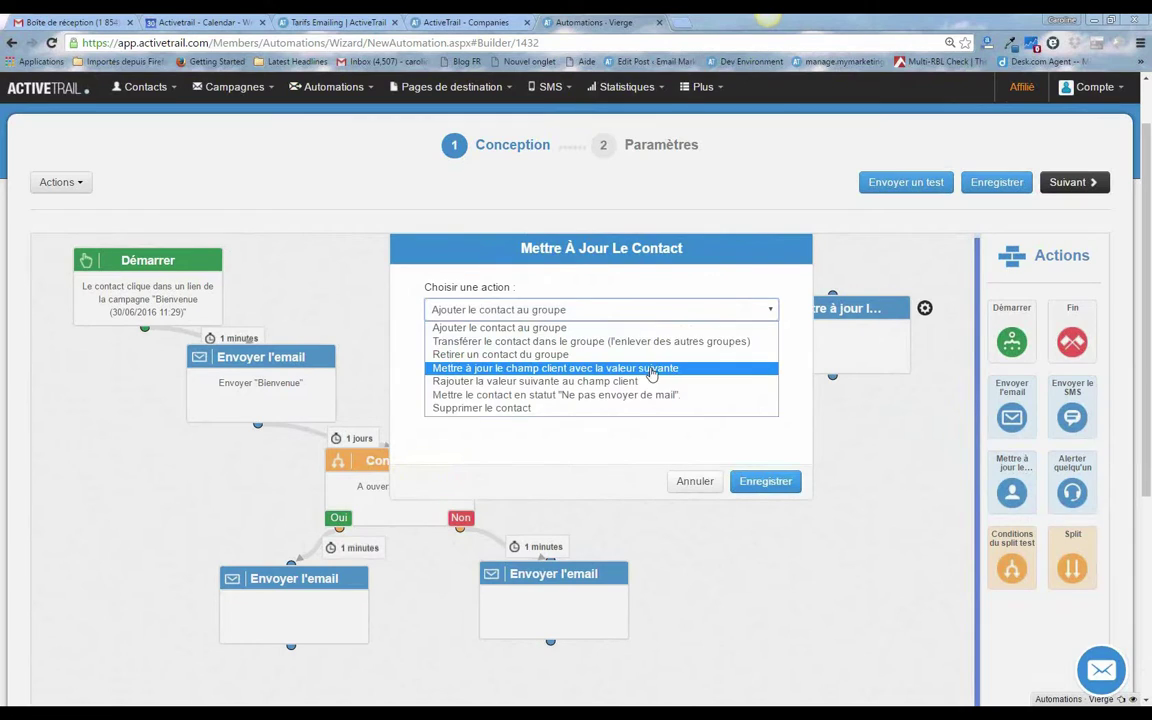
left_click(652, 370)
left_click(652, 373)
left_click(724, 371)
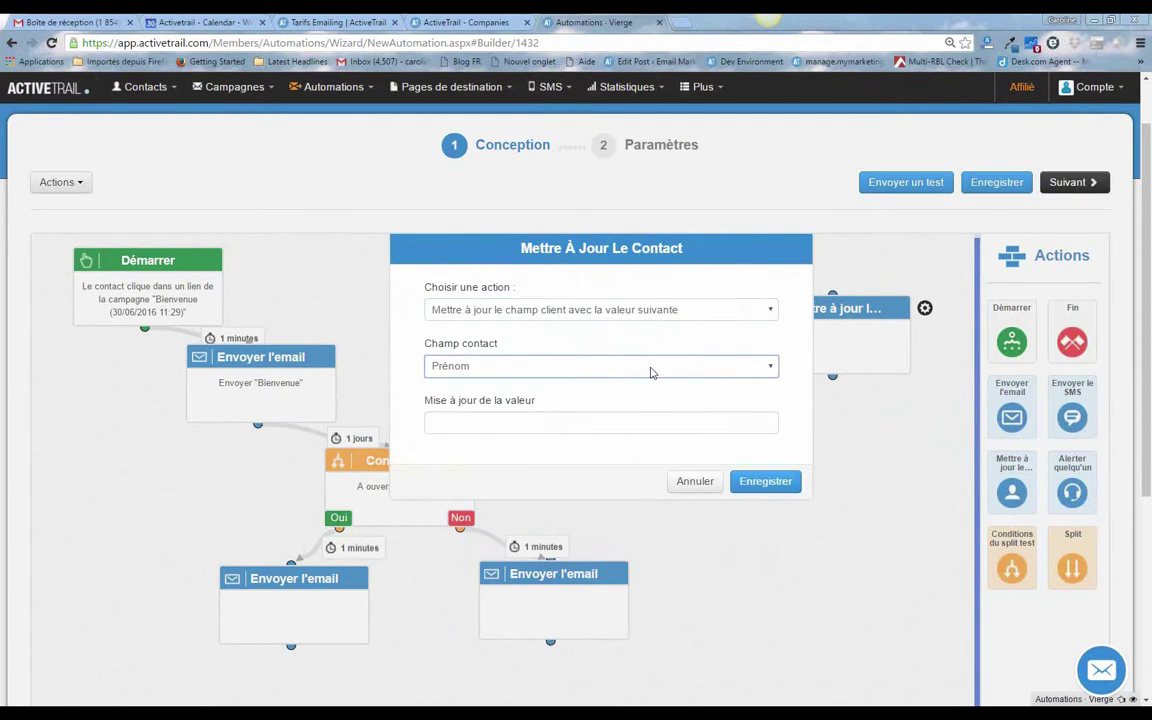
Try the option to append a value to the contact field PRODUIT1, review the other contact actions, and discard the settings
left_click(652, 311)
left_click(625, 382)
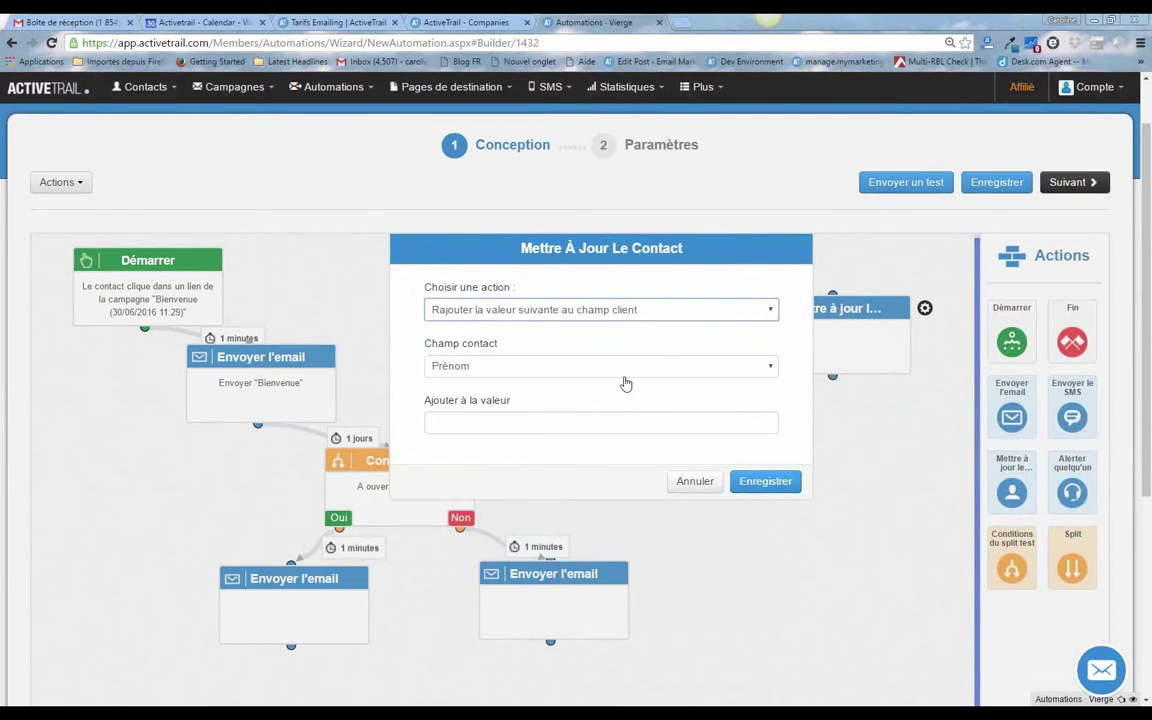
left_click(576, 367)
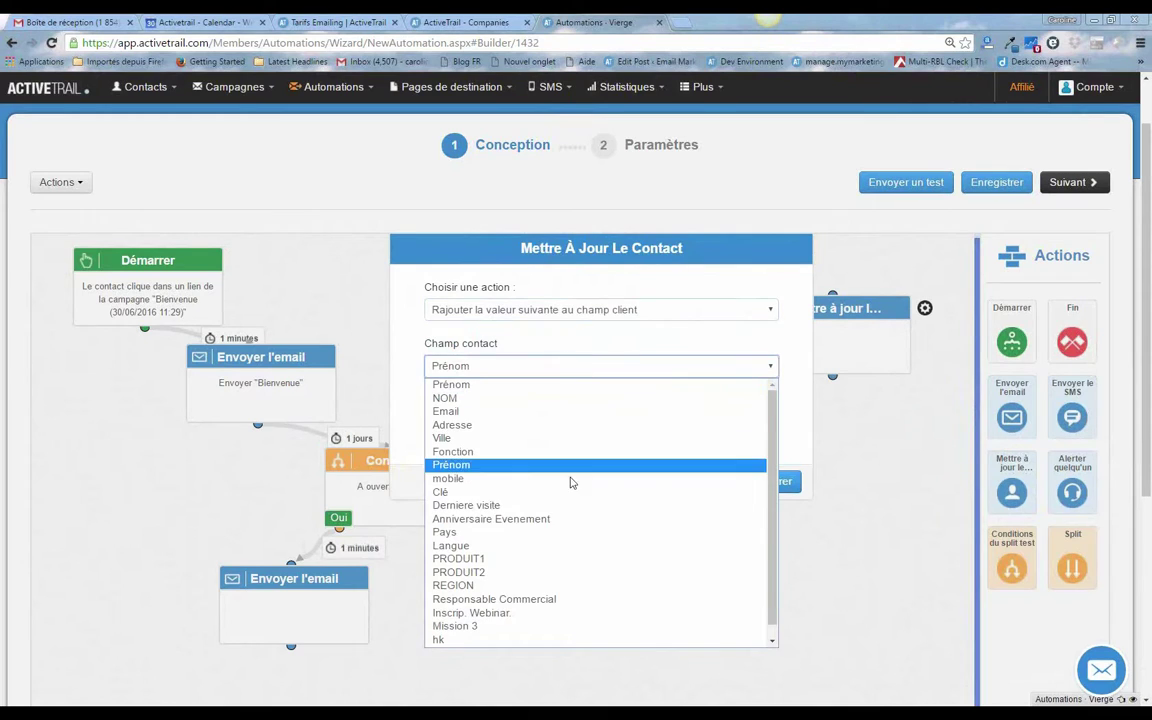
left_click(556, 560)
left_click(587, 312)
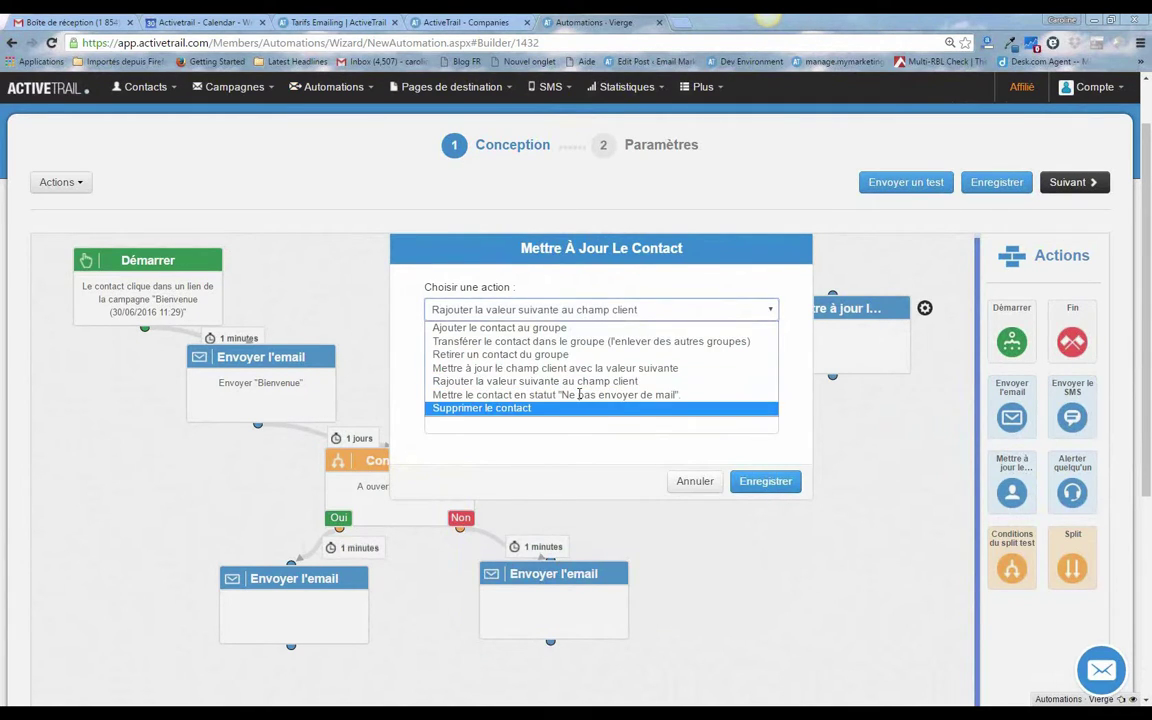
left_click(600, 261)
left_click(697, 482)
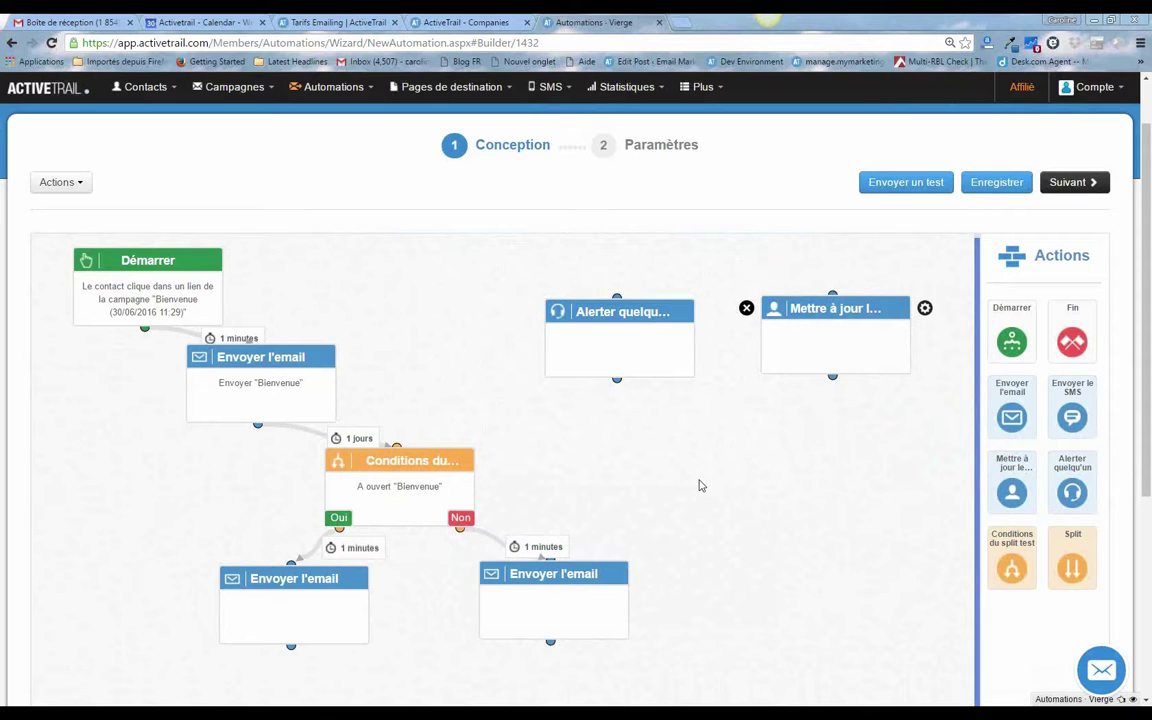
Add an Envoyer le SMS block below the contact-update block and check its message settings without saving
mouse_move(145, 92)
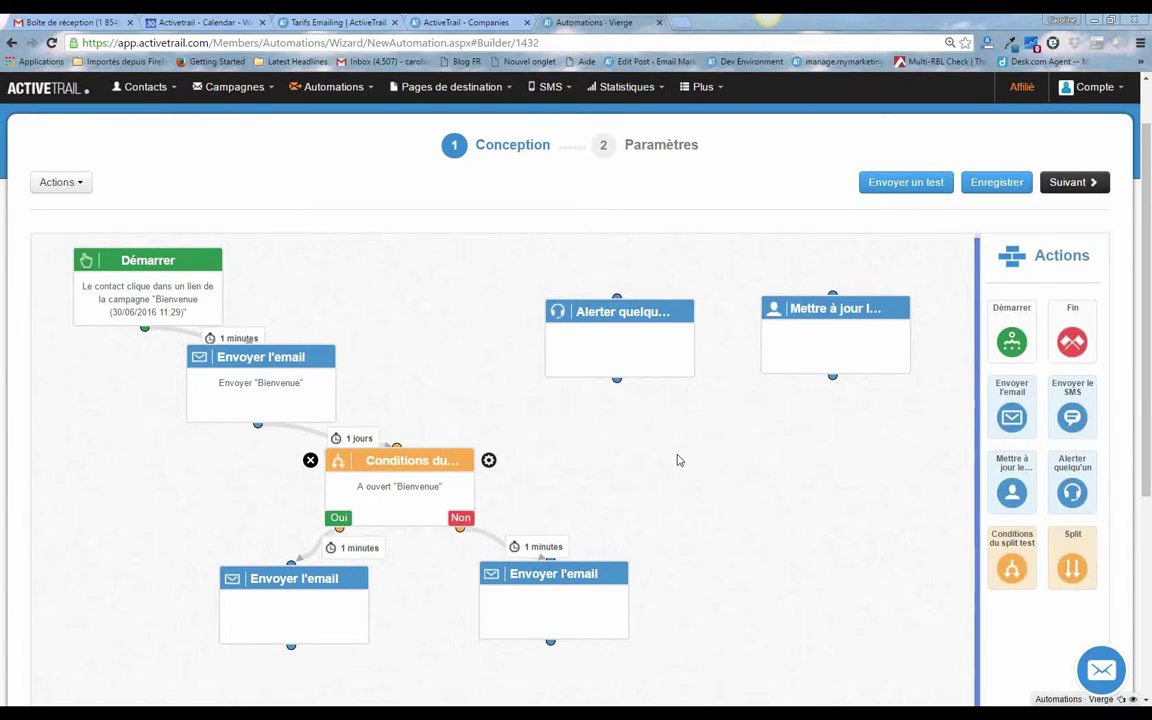
scroll(680, 462, "down", 1)
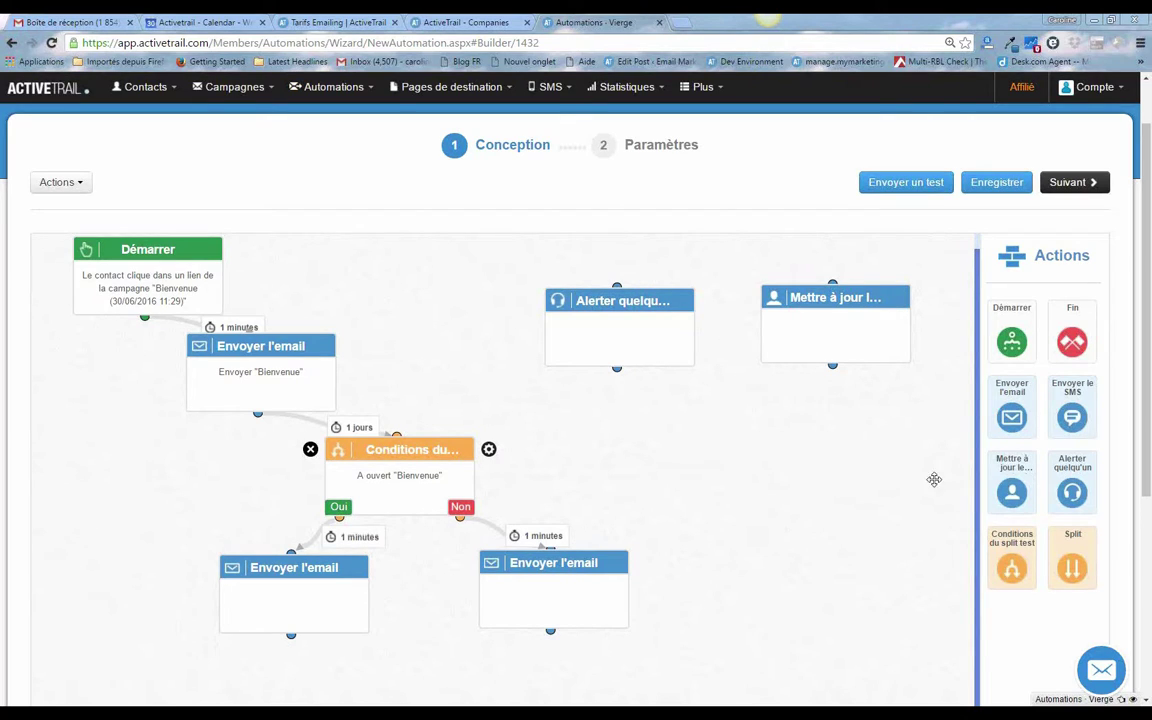
left_click_drag(1072, 416, 840, 459)
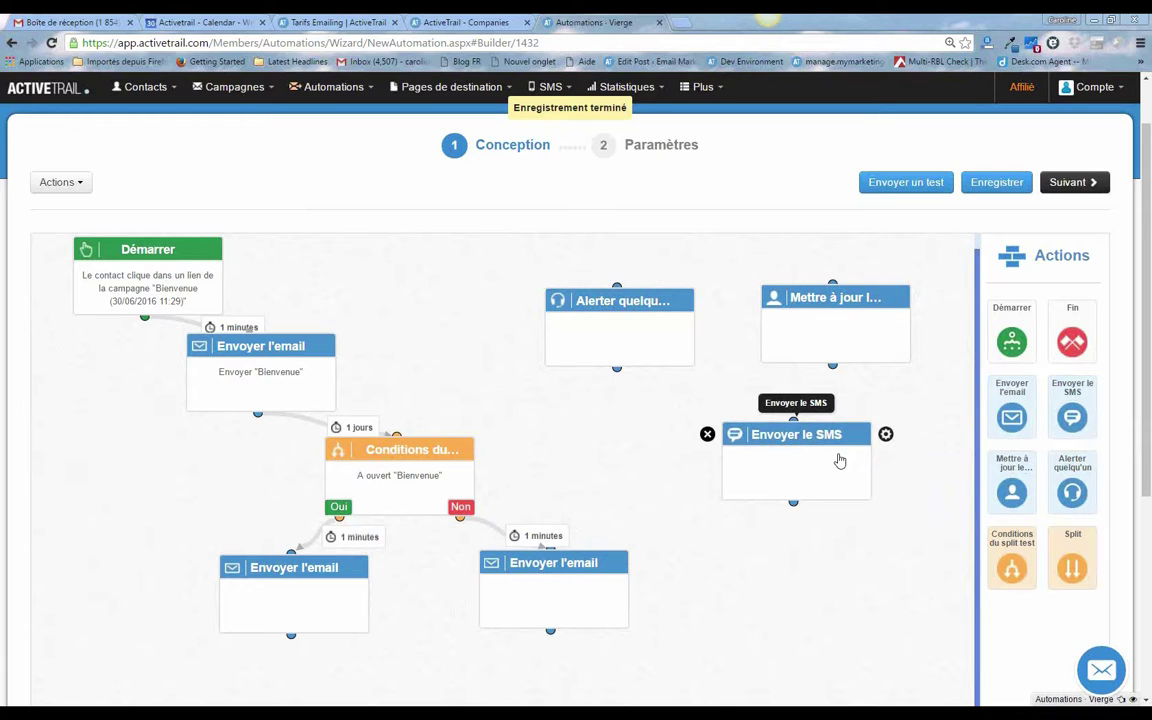
left_click(885, 435)
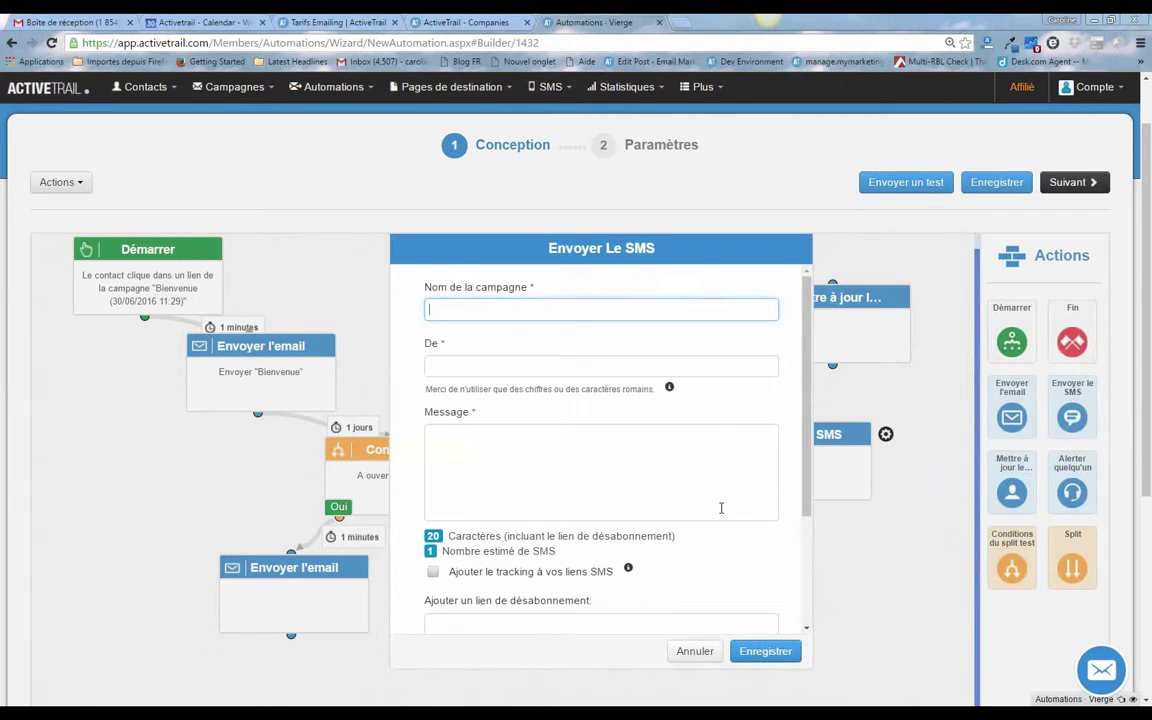
left_click(697, 654)
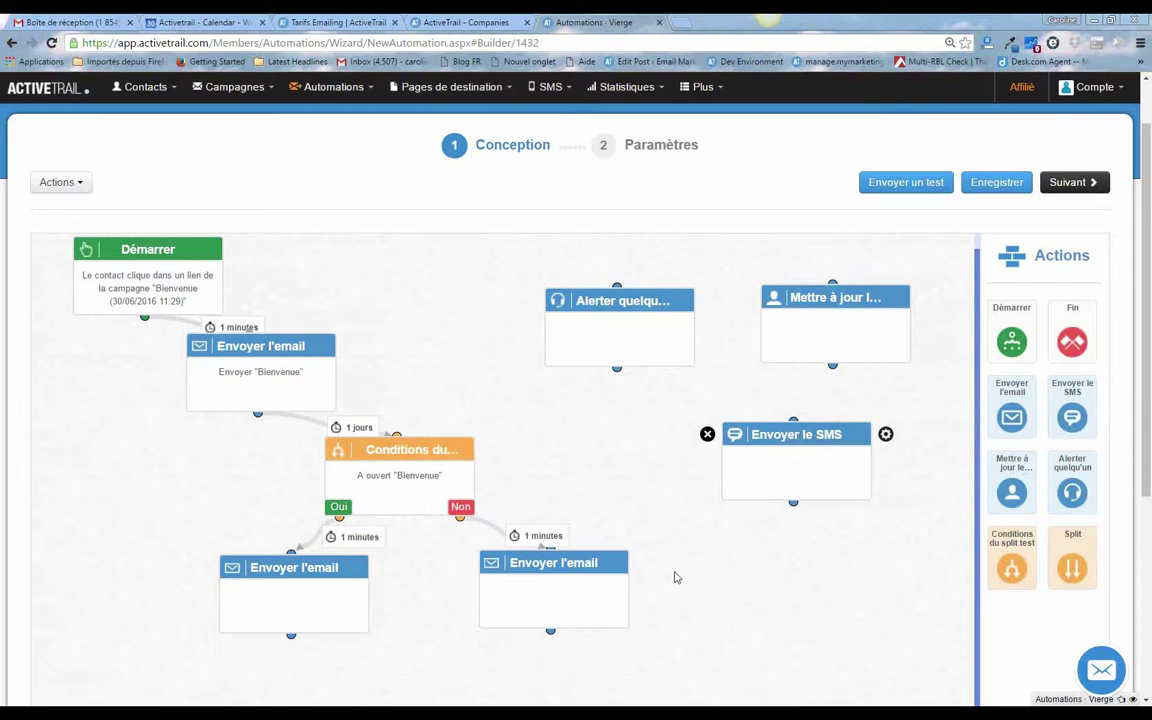
scroll(741, 554, "down", 1)
scroll(741, 554, "down", 2)
scroll(741, 554, "up", 1)
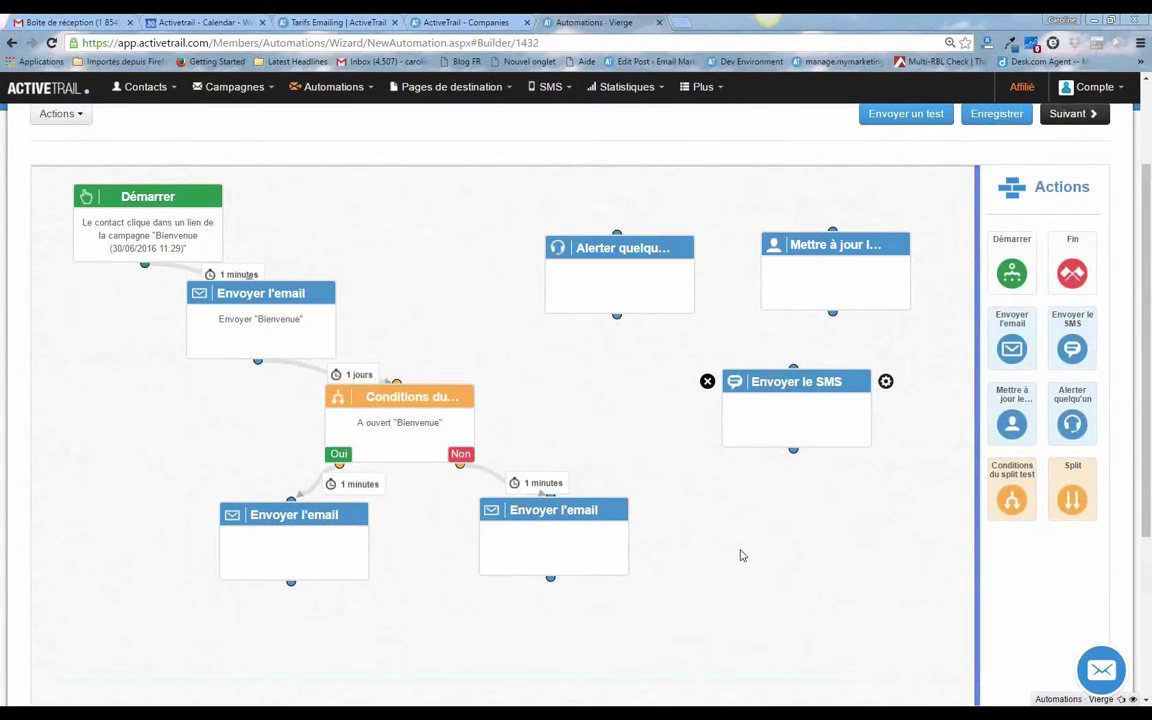